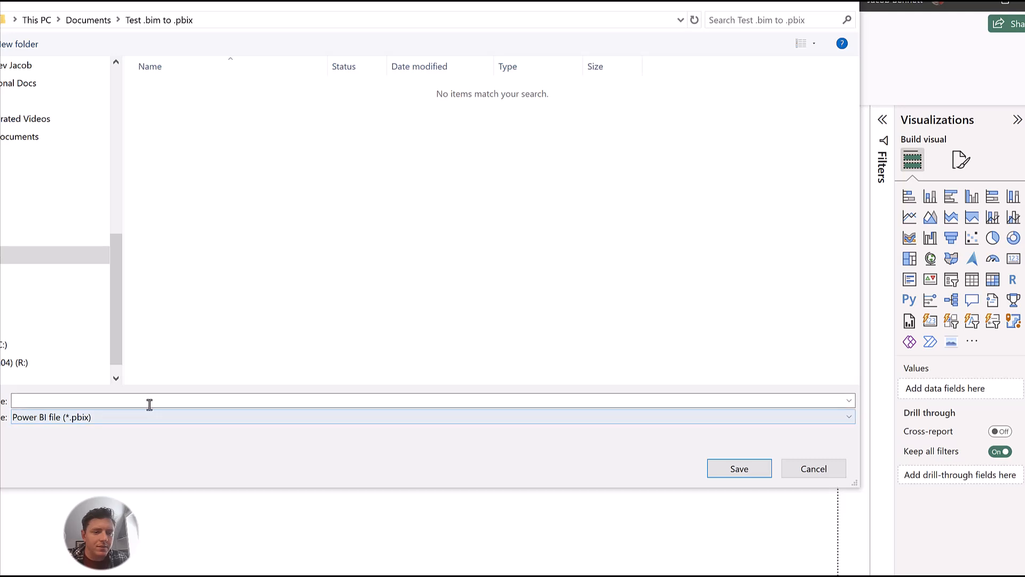
Step: Save the report as a Power BI project file (*.pbip) named blank in the Test .bim to .pbix folder
left_click(149, 400)
type("blank")
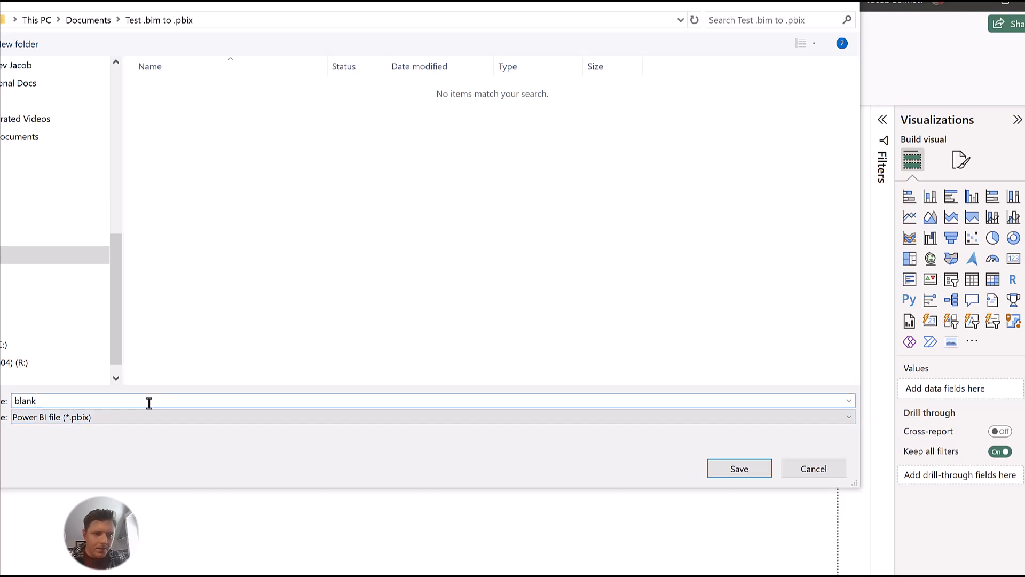
left_click(149, 419)
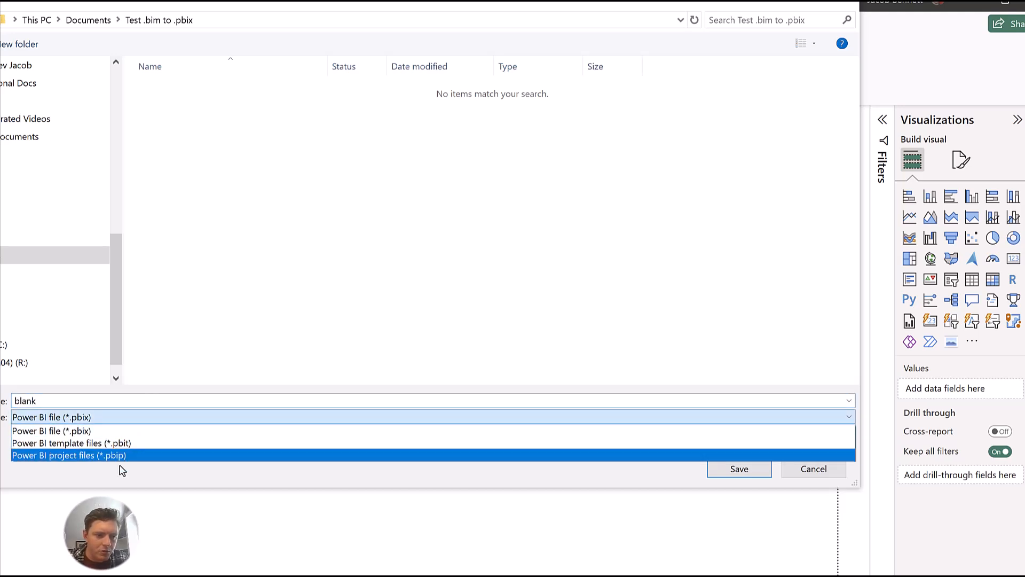
left_click(137, 455)
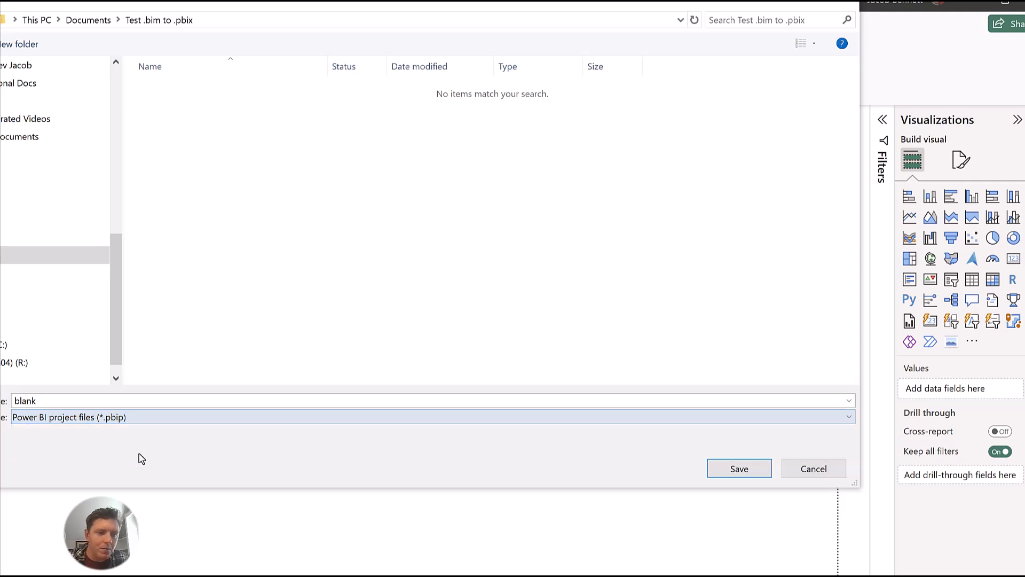
left_click(744, 470)
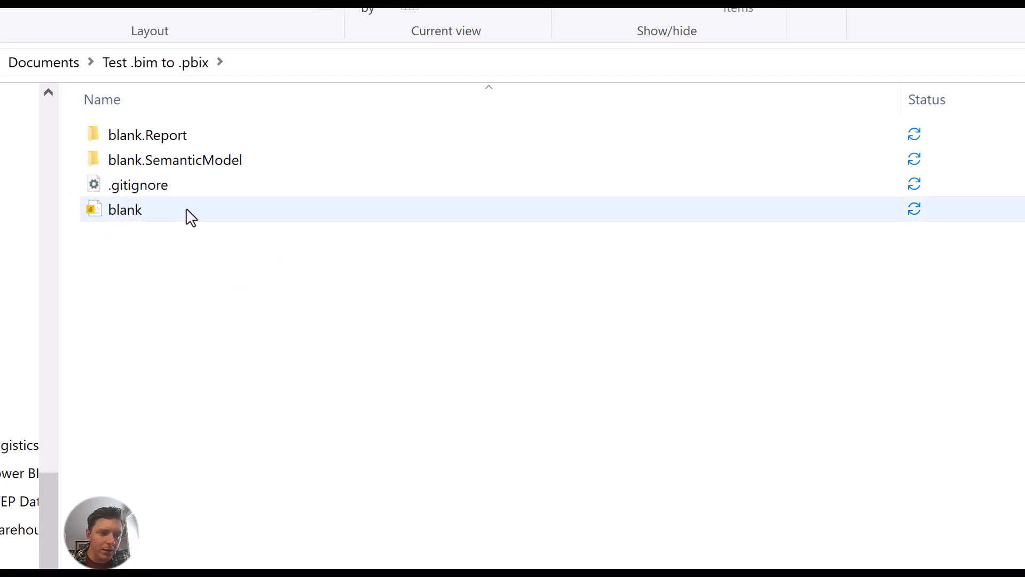
Step: Look for model.bim inside the blank.SemanticModel folder, and return to the Test .bim to .pbix folder
double_click(189, 165)
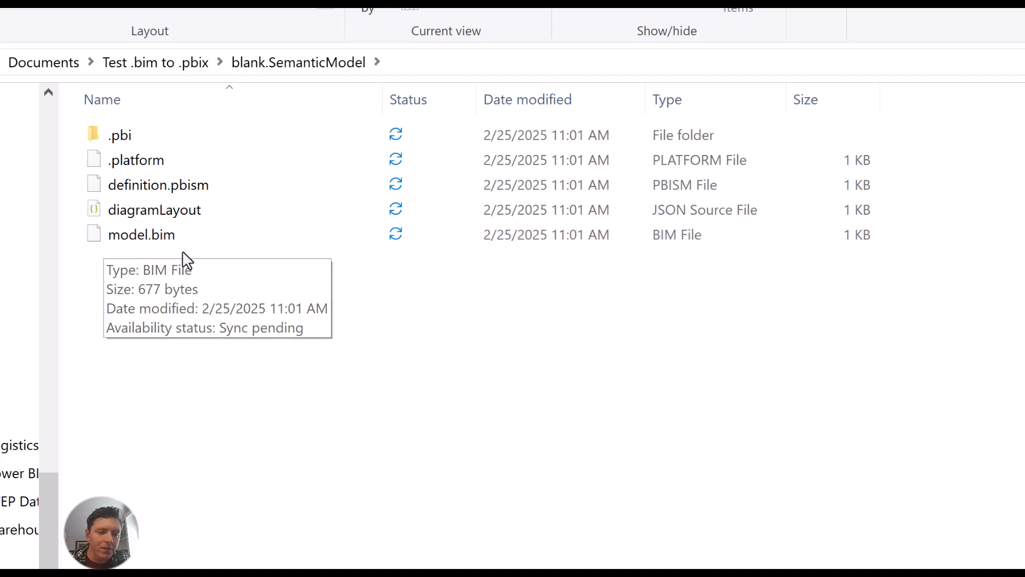
left_click(187, 66)
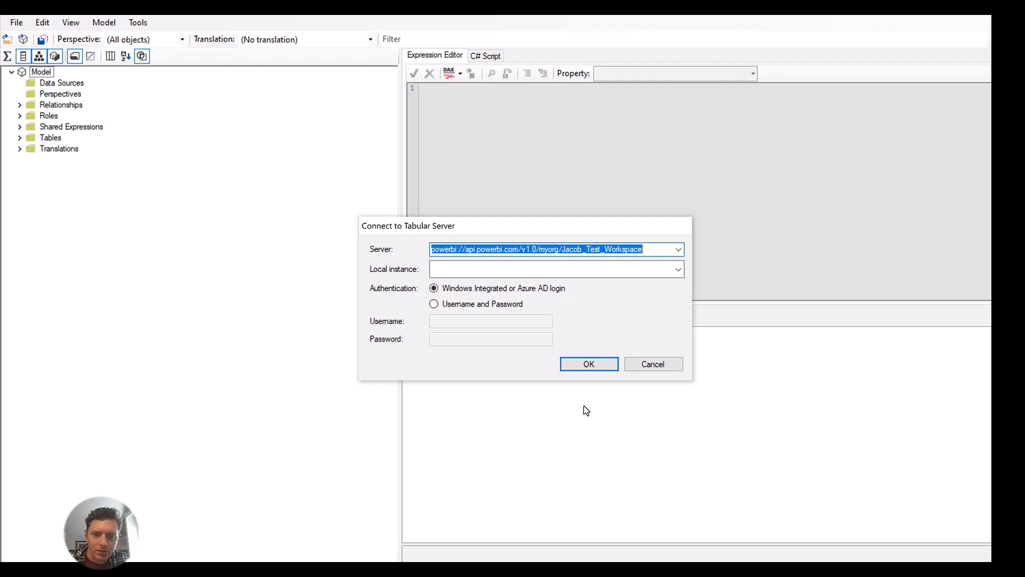
Step: Connect Tabular Editor to the test workspace server with Azure AD login, open the BDA Sample Sales Model database and view its tables
left_click(594, 363)
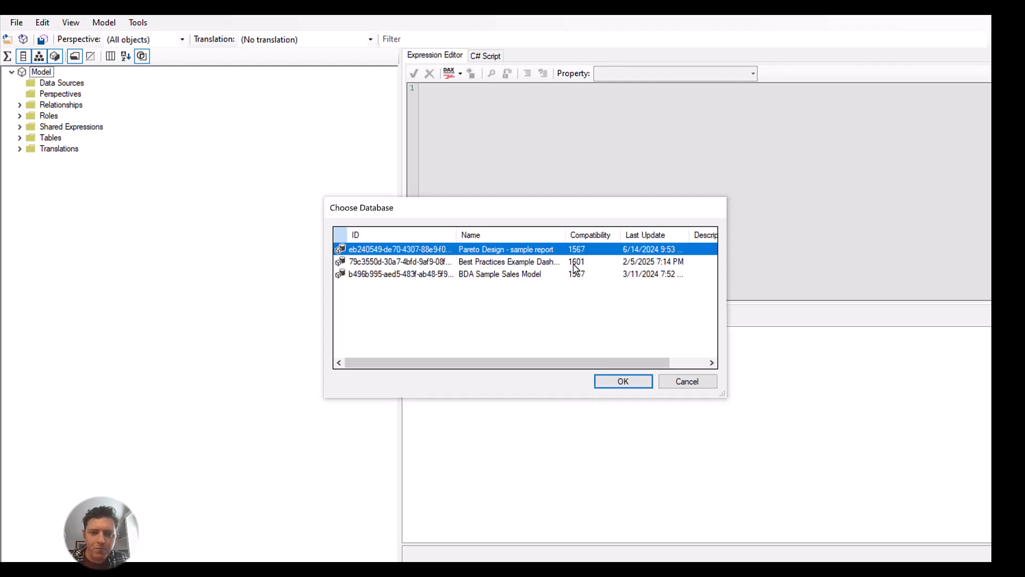
left_click_drag(566, 235, 601, 235)
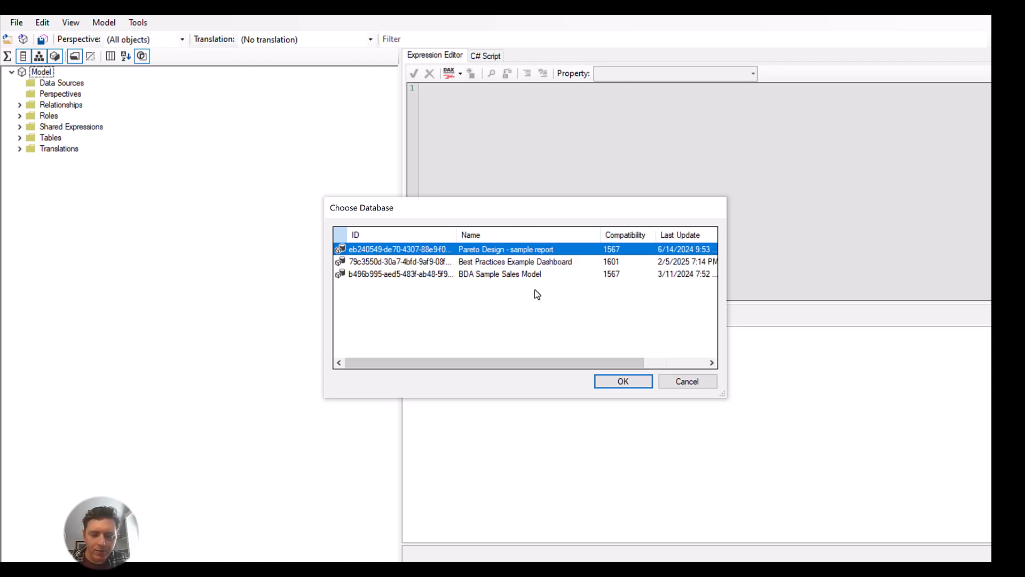
left_click(471, 275)
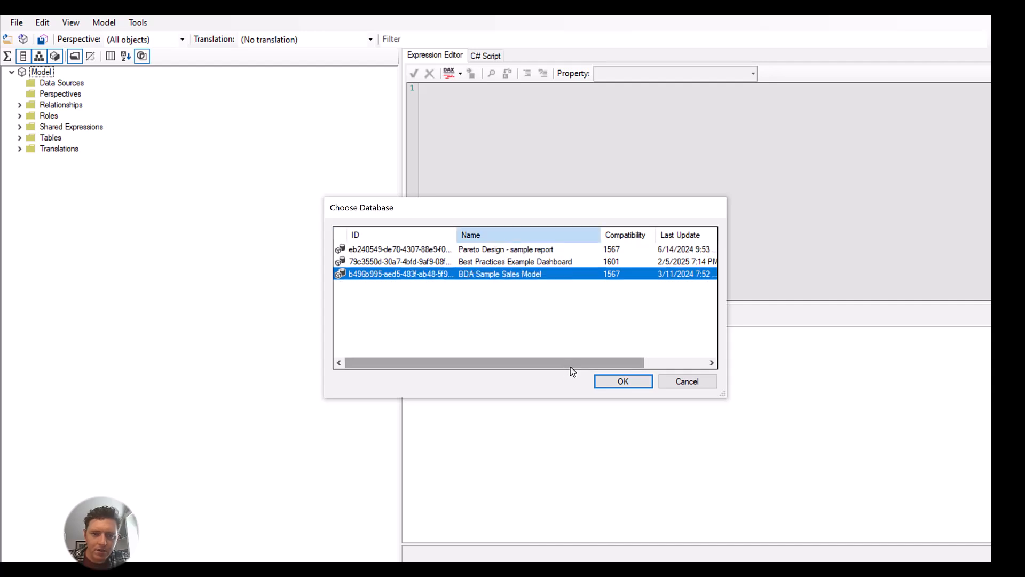
left_click(622, 382)
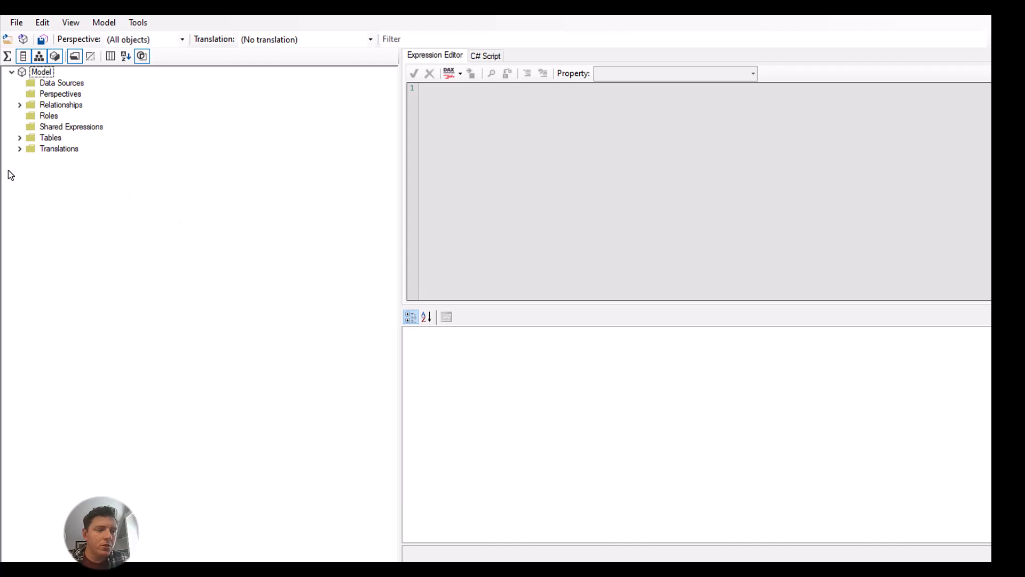
left_click(20, 138)
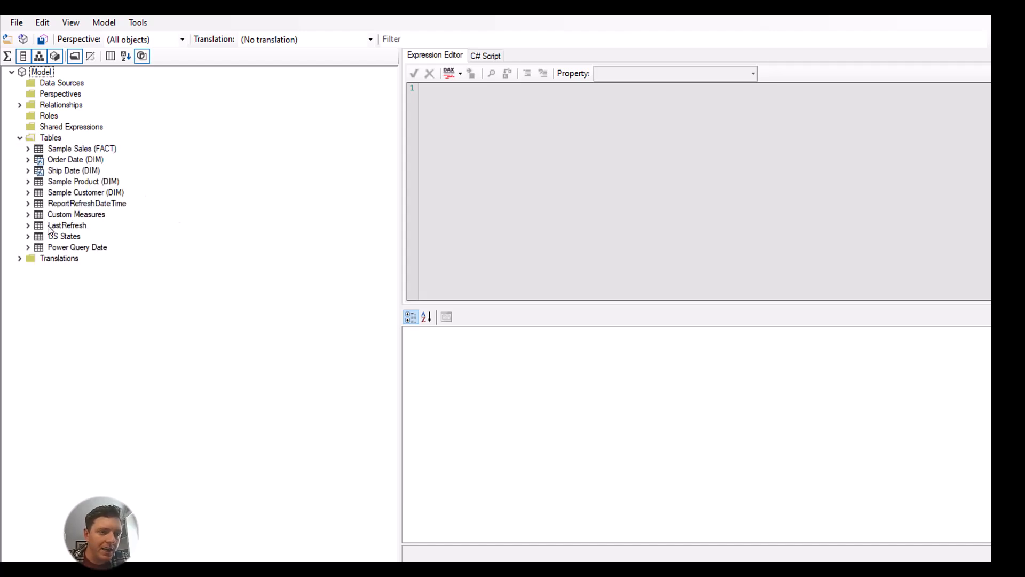
left_click(20, 139)
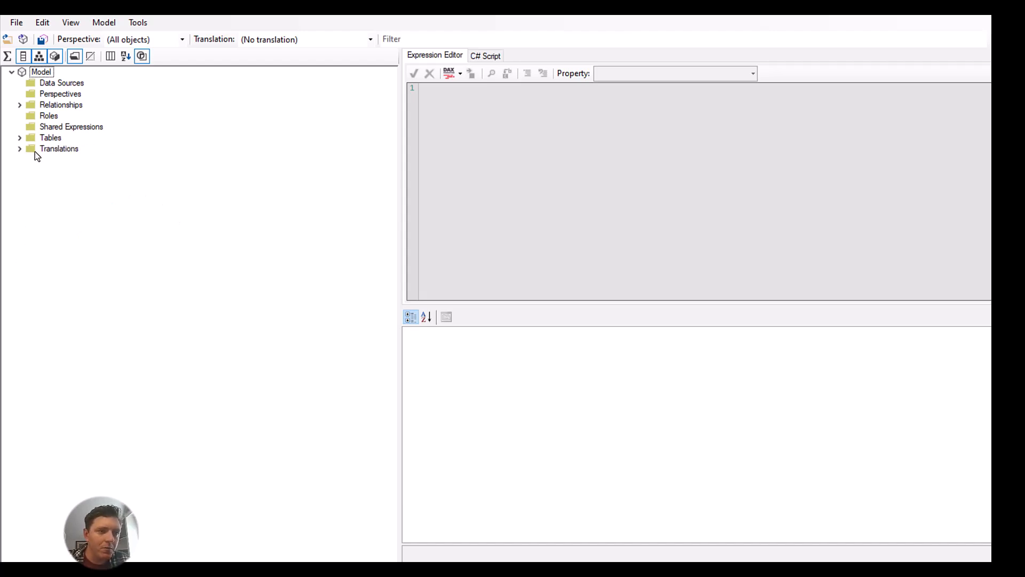
Step: Save the model over model.bim in the blank.SemanticModel folder, and check the replaced file in File Explorer
left_click(16, 23)
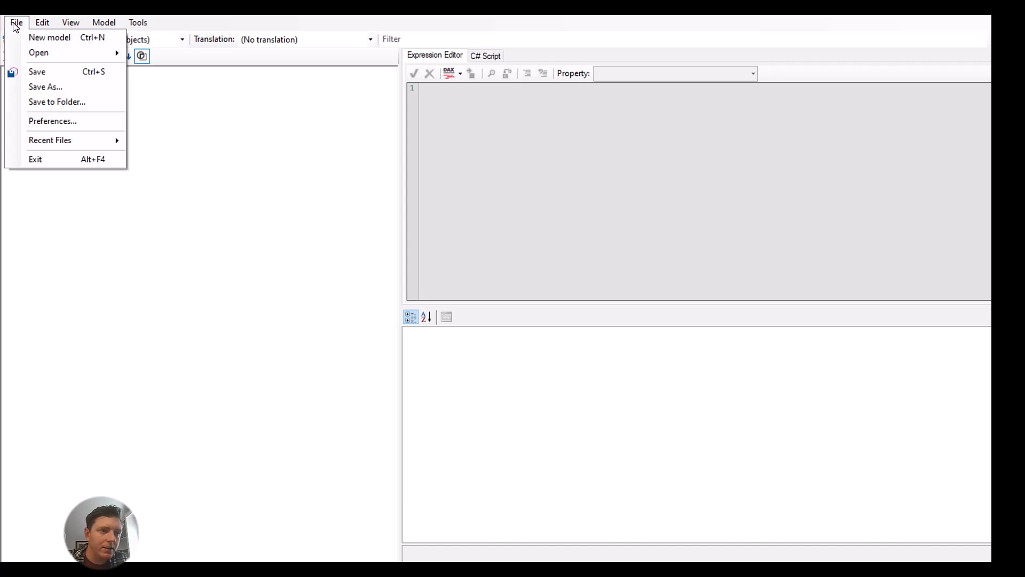
left_click(81, 102)
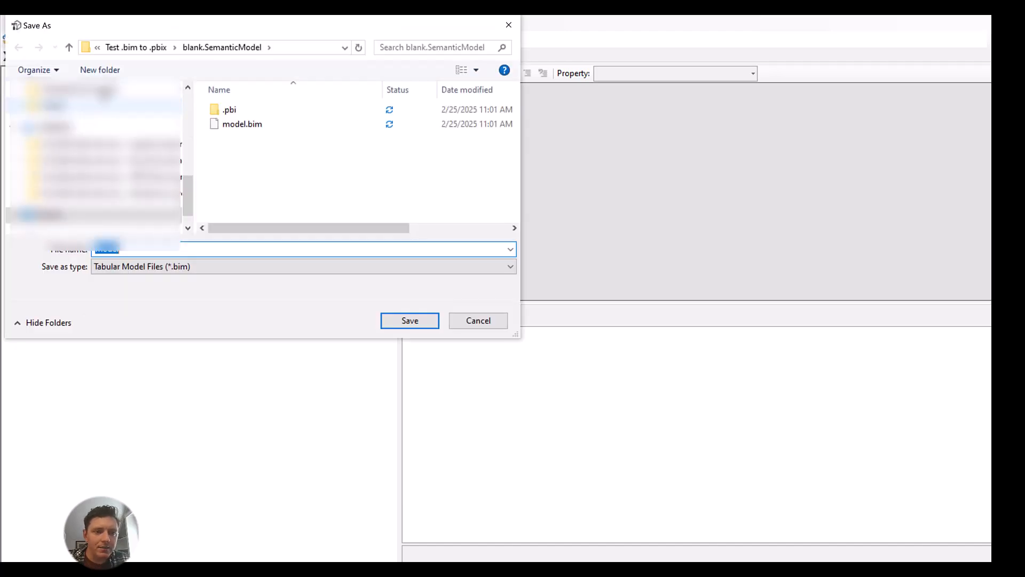
left_click(136, 48)
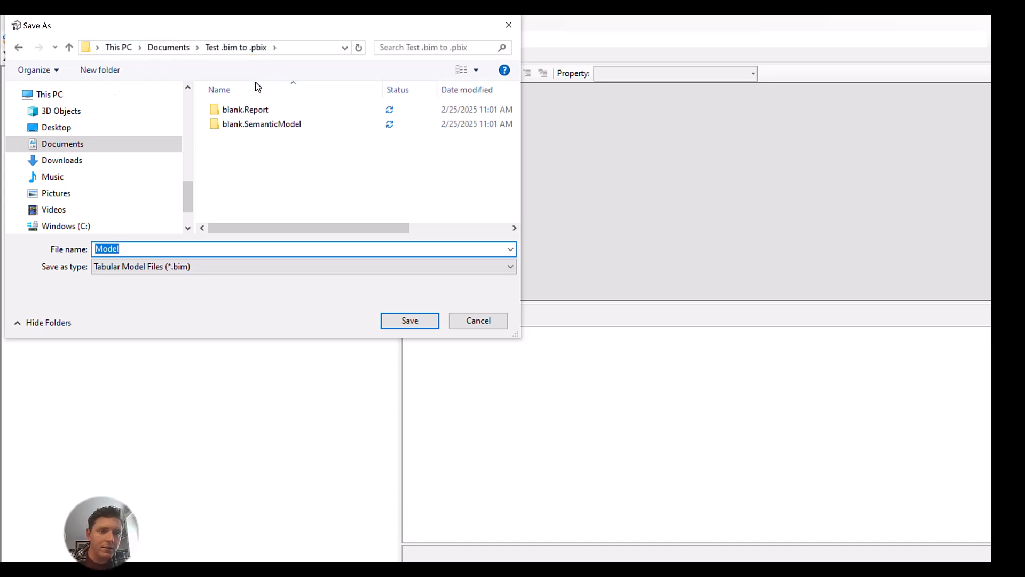
double_click(253, 128)
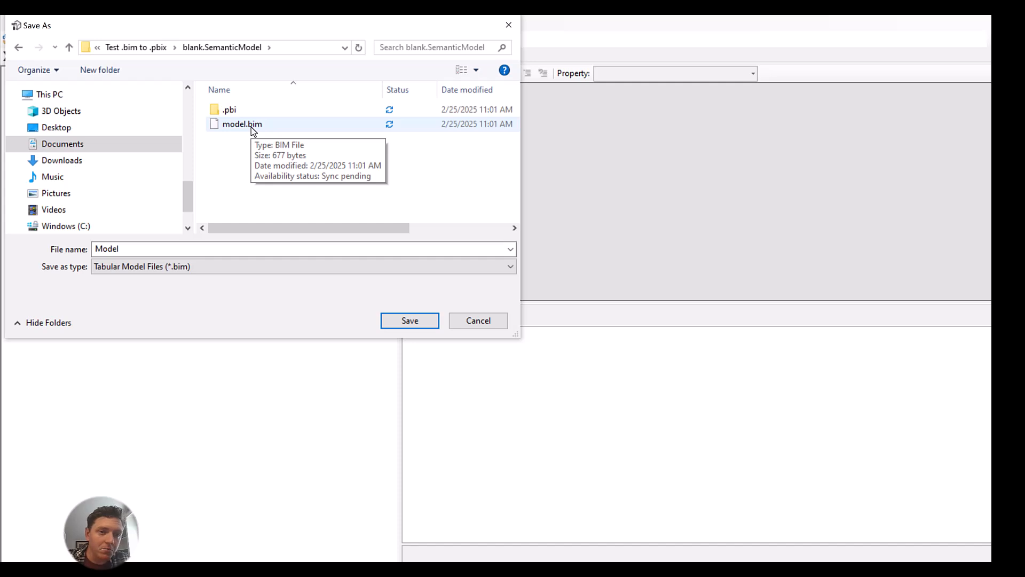
left_click(254, 129)
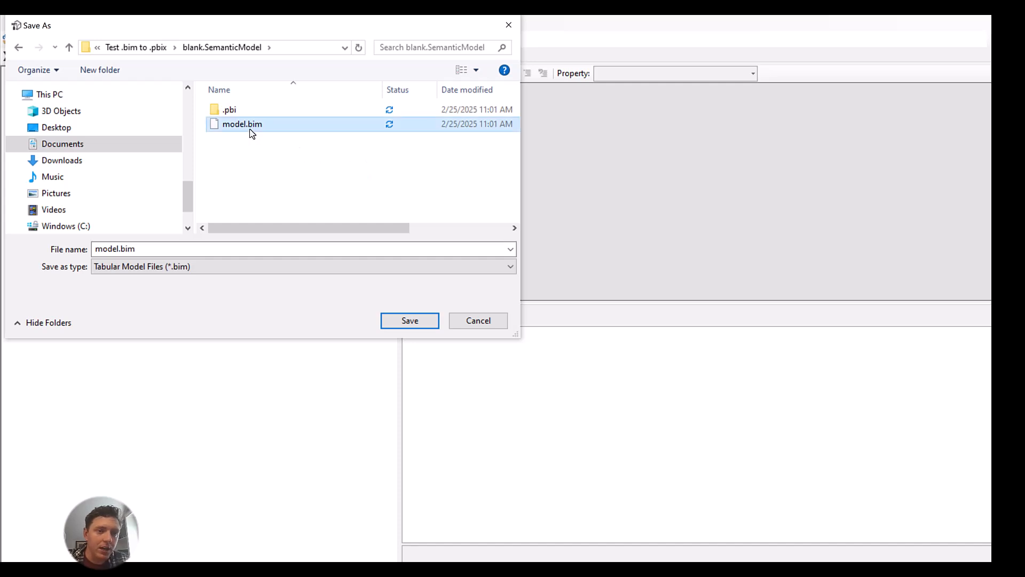
left_click(407, 322)
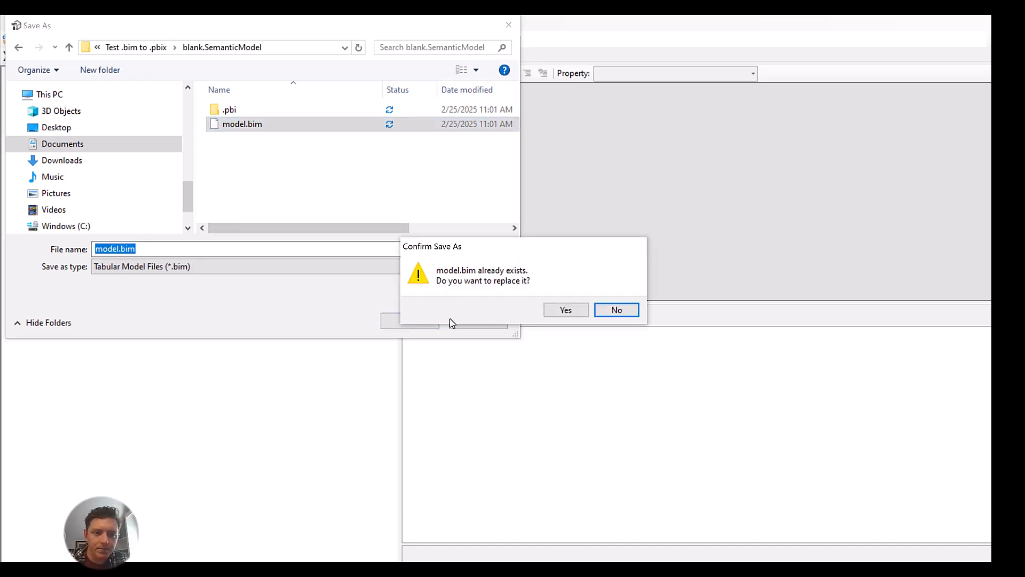
left_click(568, 311)
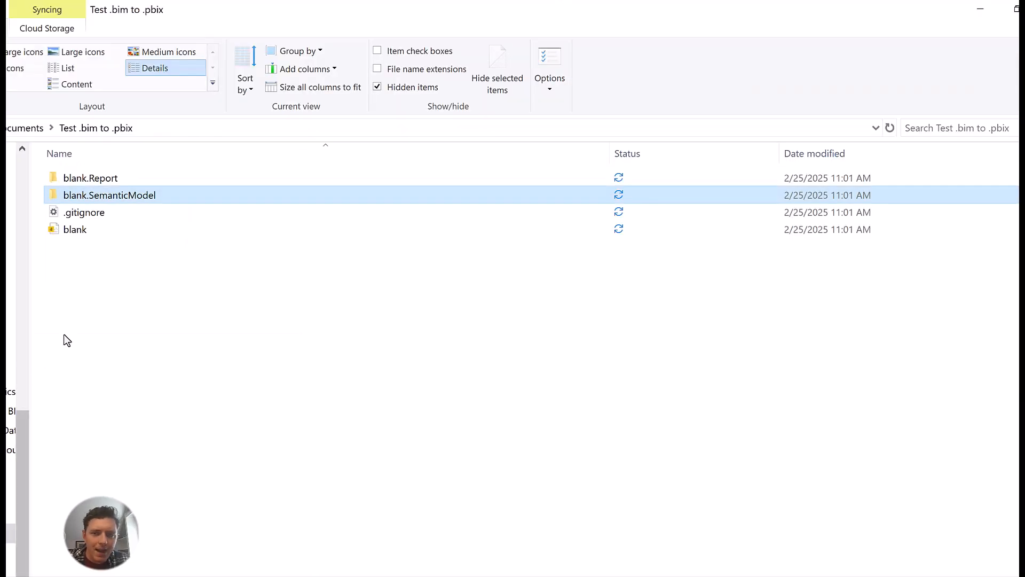
double_click(126, 194)
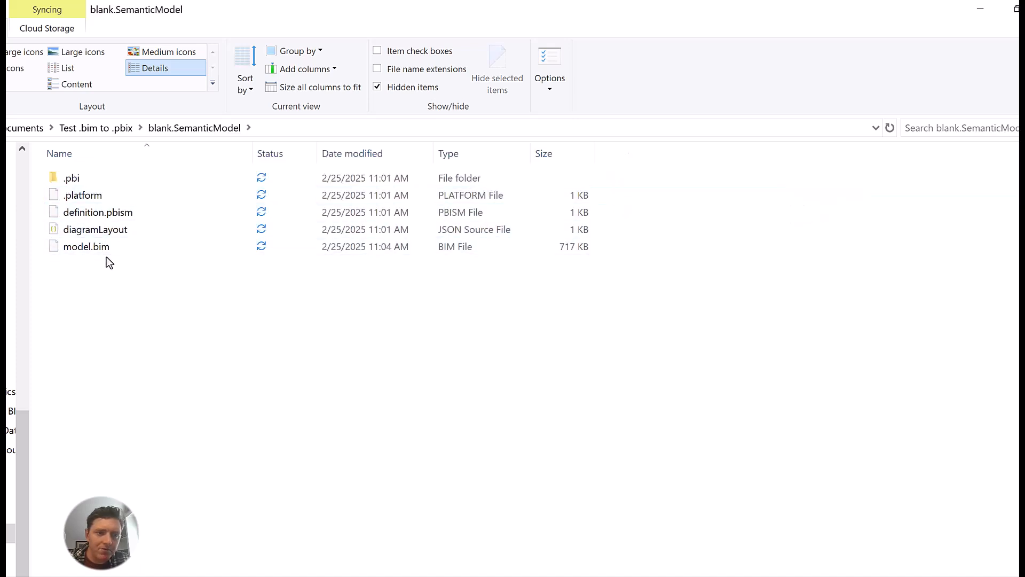
left_click(89, 133)
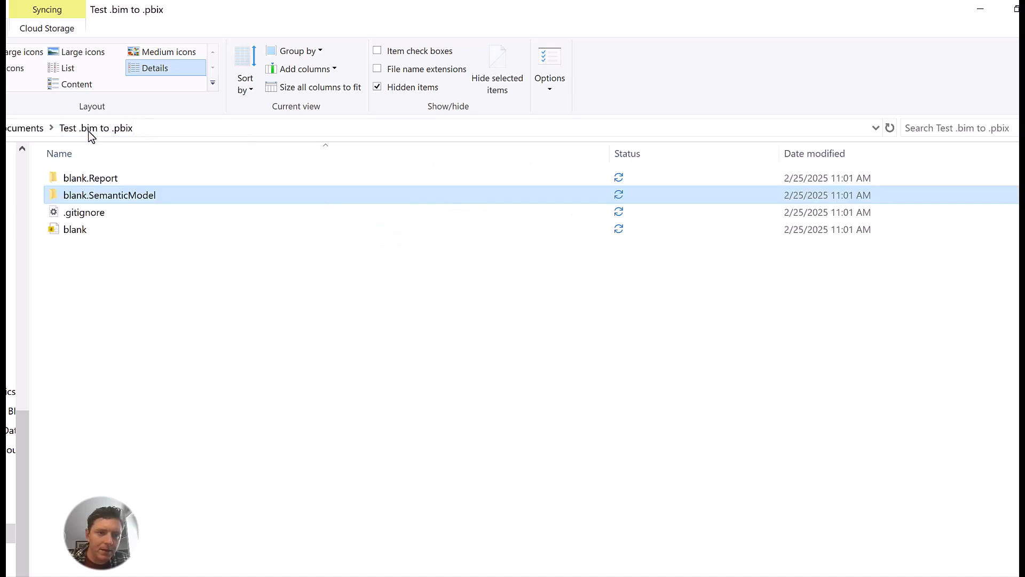
Step: Open the blank project file in Power BI Desktop and refresh the tables that have incomplete data
left_click(97, 229)
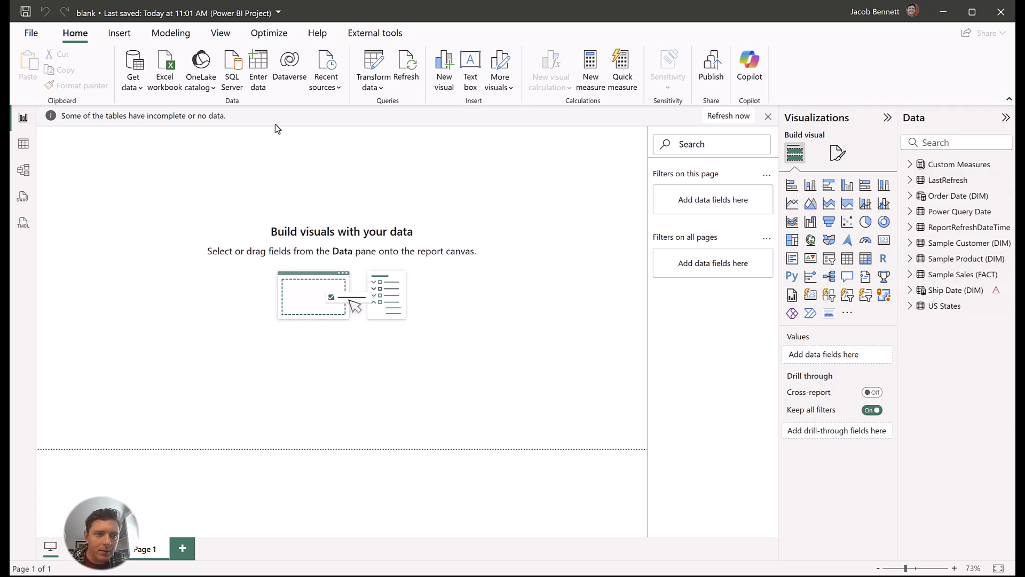
left_click(728, 116)
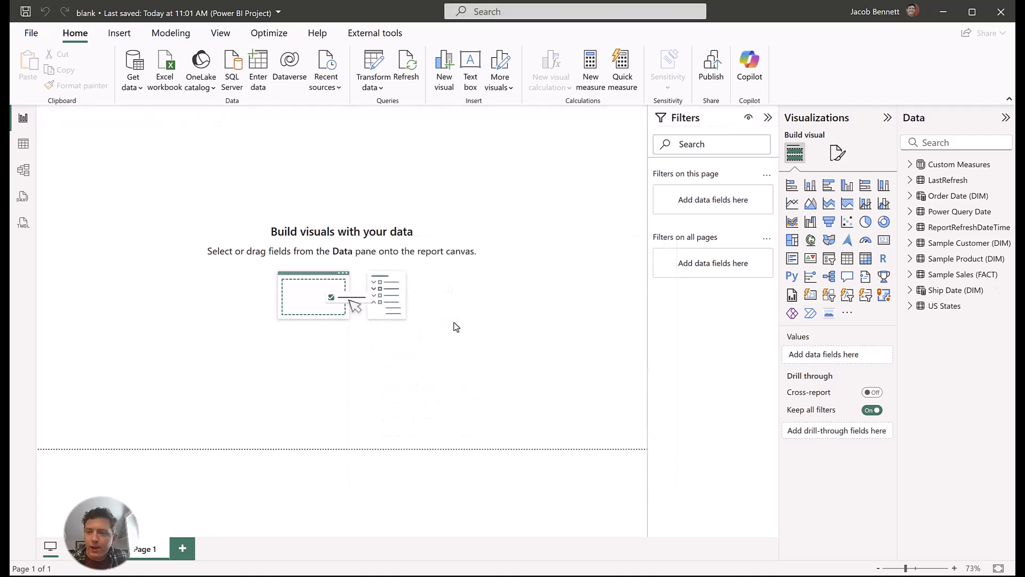
Step: Examine the tables and relationships in the model diagram, including the US States table's properties, and return to the report view
left_click(23, 171)
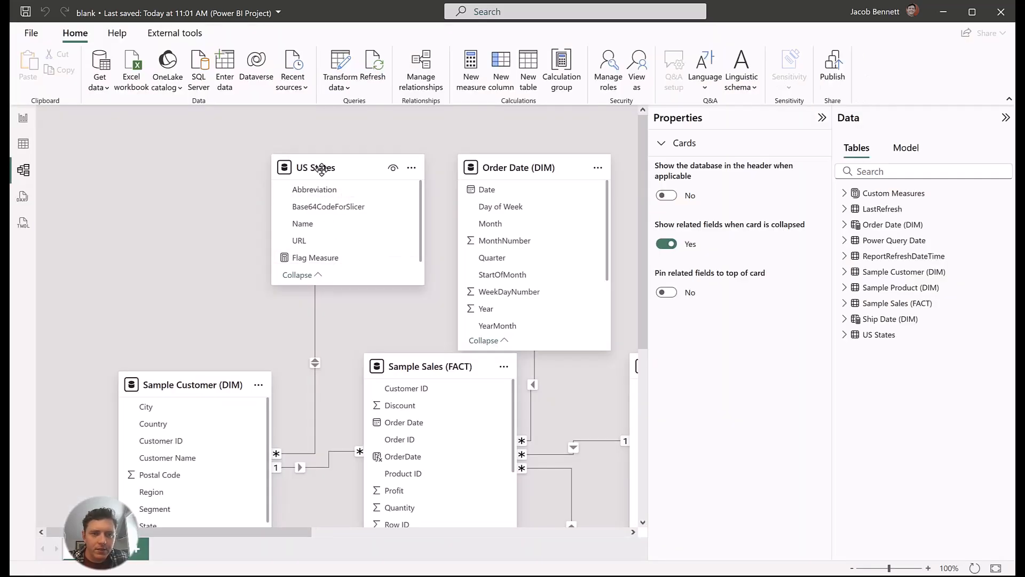
mouse_move(322, 169)
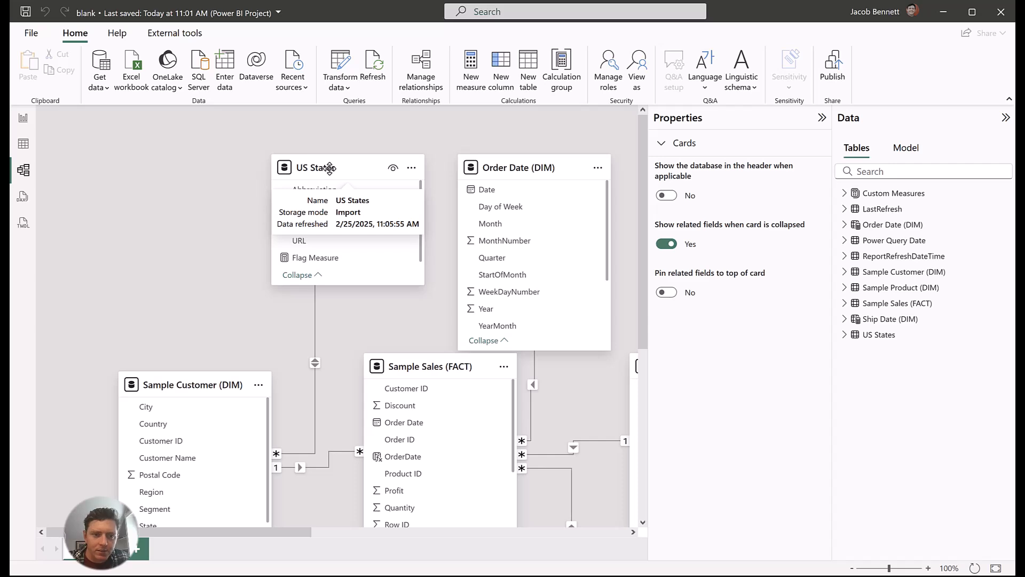
left_click(330, 168)
scroll(490, 224, "down", 3)
scroll(363, 278, "down", 3)
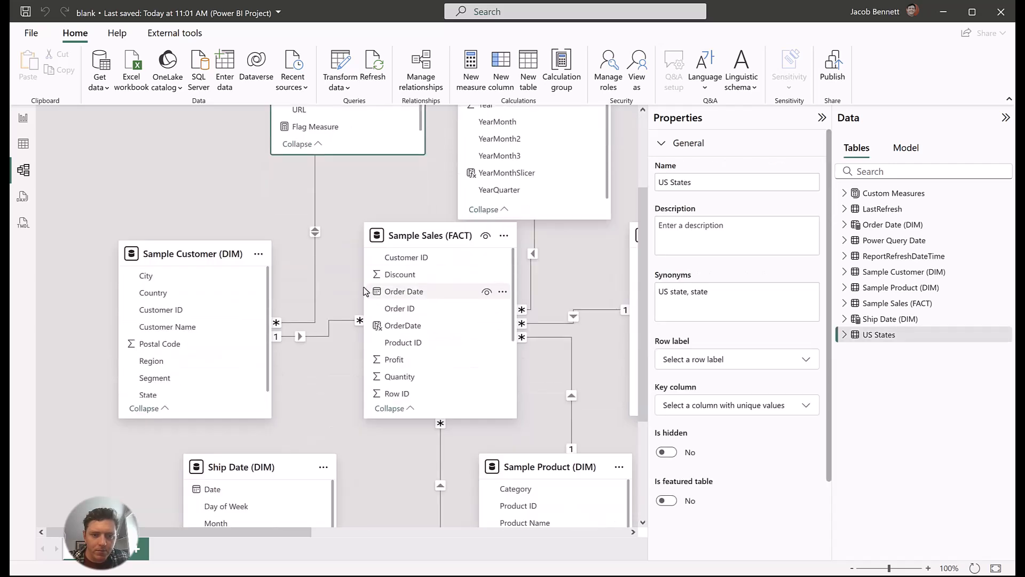
scroll(364, 291, "down", 2)
scroll(374, 289, "up", 2)
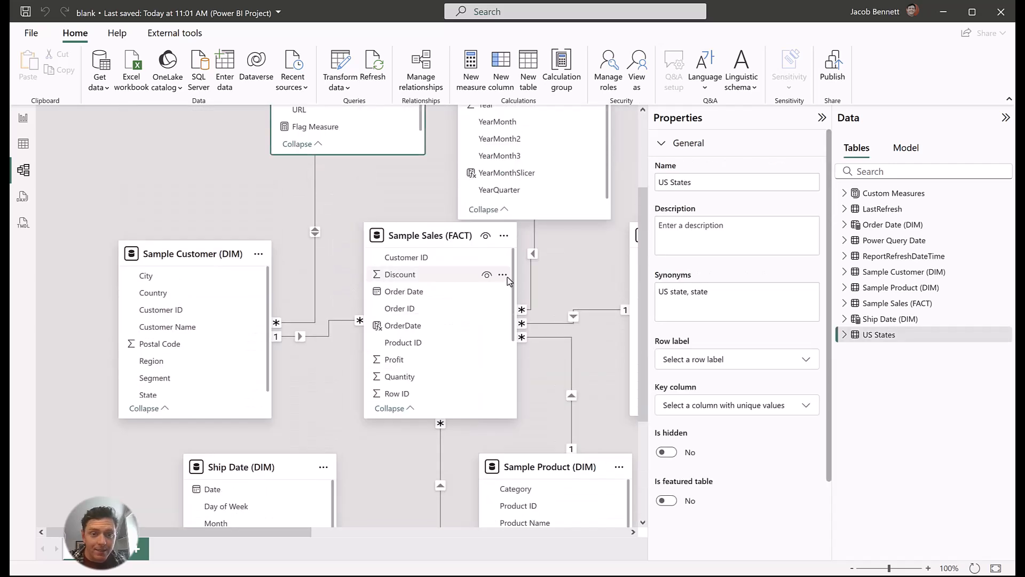
scroll(508, 282, "down", 2)
scroll(508, 278, "down", 1)
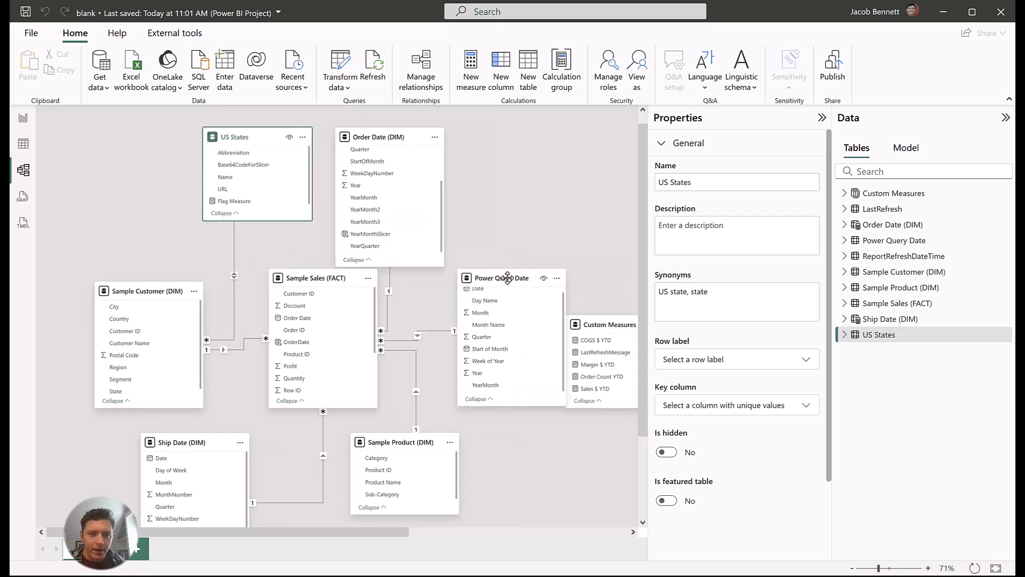
scroll(508, 278, "down", 2)
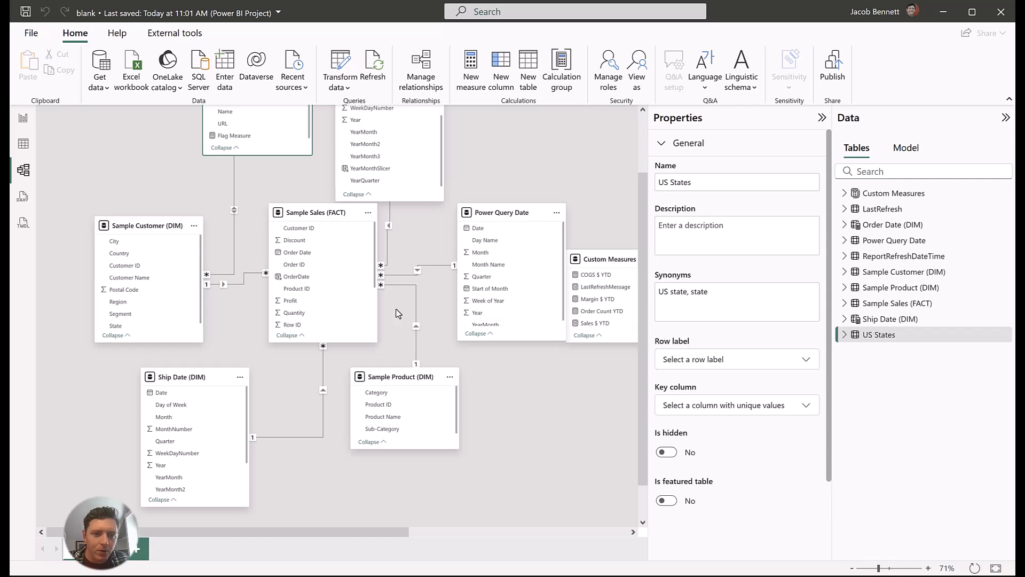
scroll(435, 310, "down", 1)
scroll(441, 313, "up", 2)
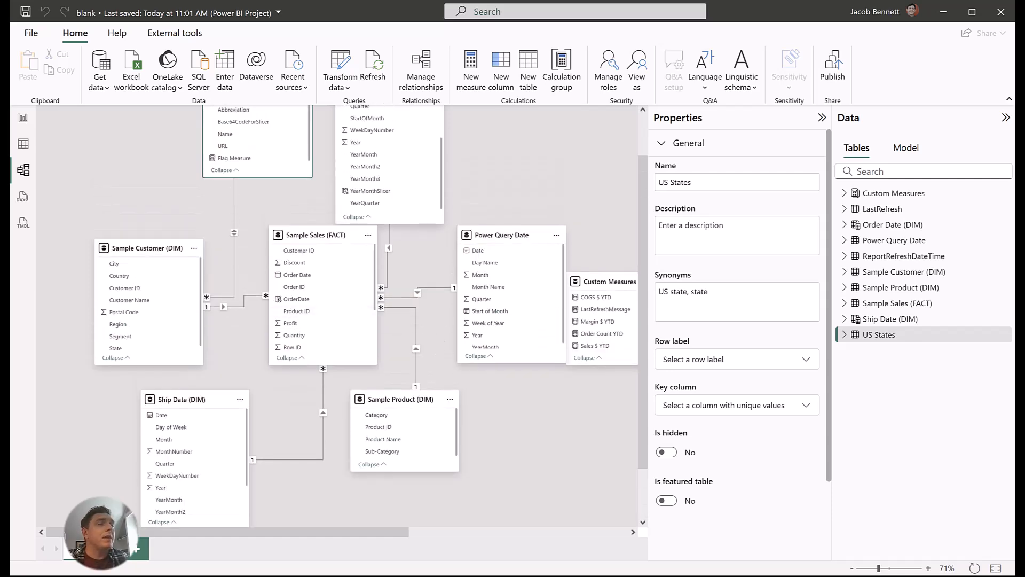
left_click_drag(511, 0, 510, 146)
left_click(724, 149)
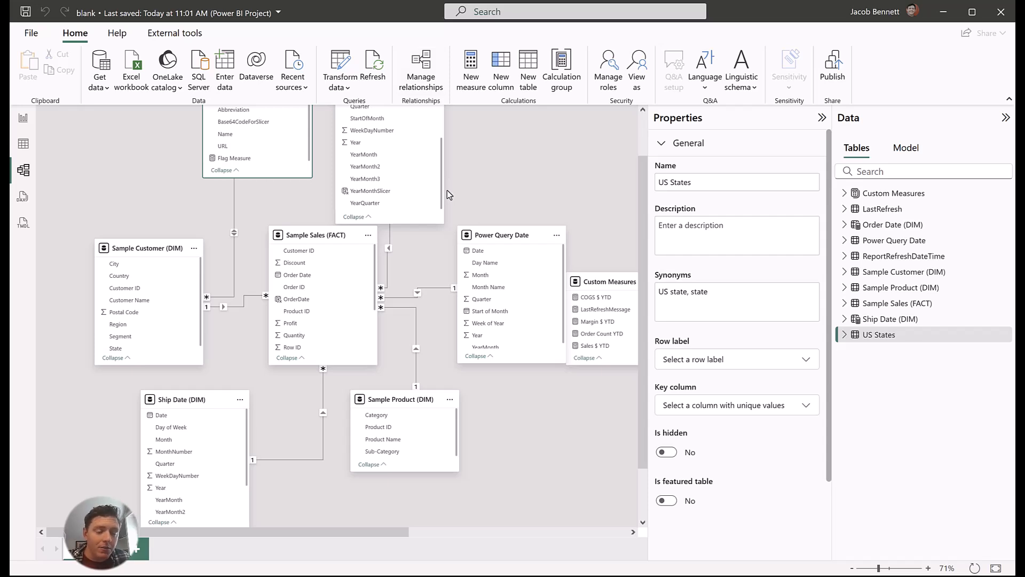
left_click(23, 118)
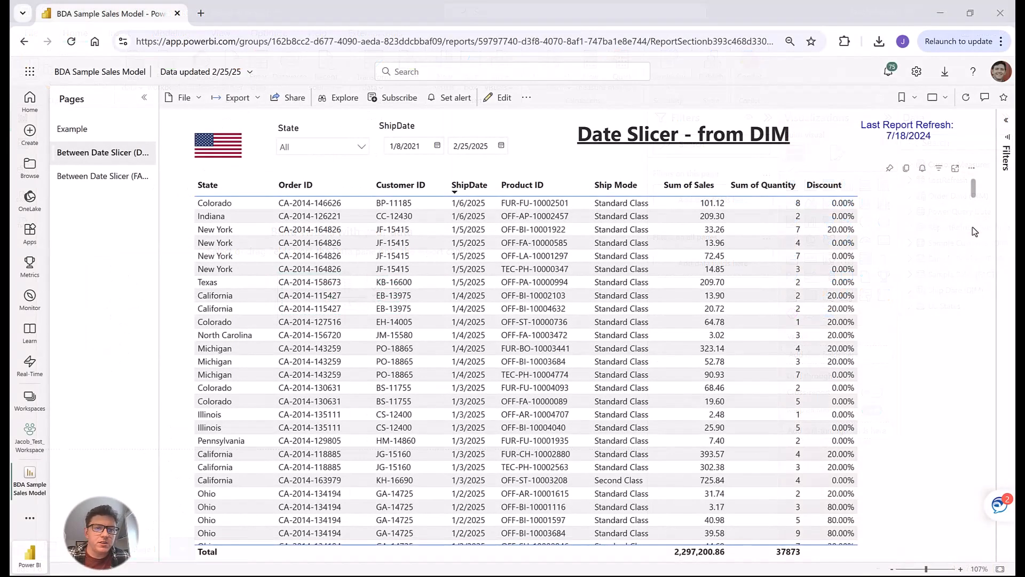
Step: Check the file download options of the published BDA Sample Sales Model report in the browser, and close them without downloading
left_click(184, 97)
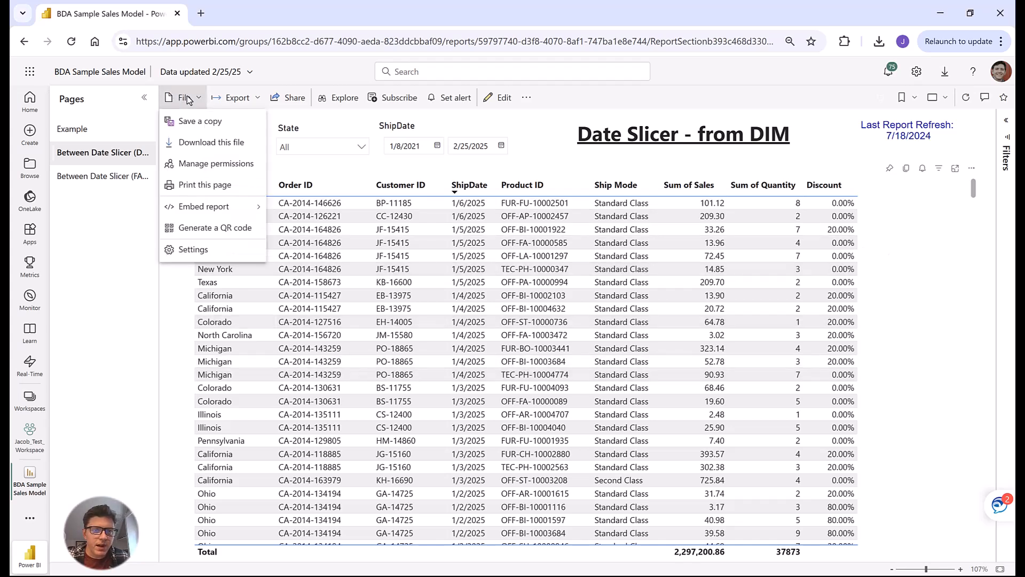
left_click(219, 142)
mouse_move(464, 312)
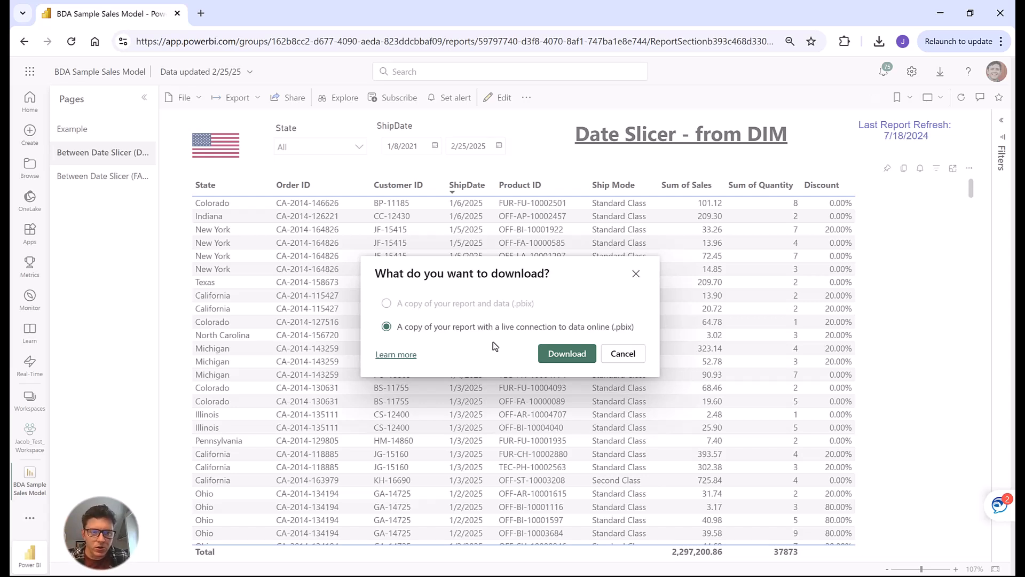
left_click(635, 356)
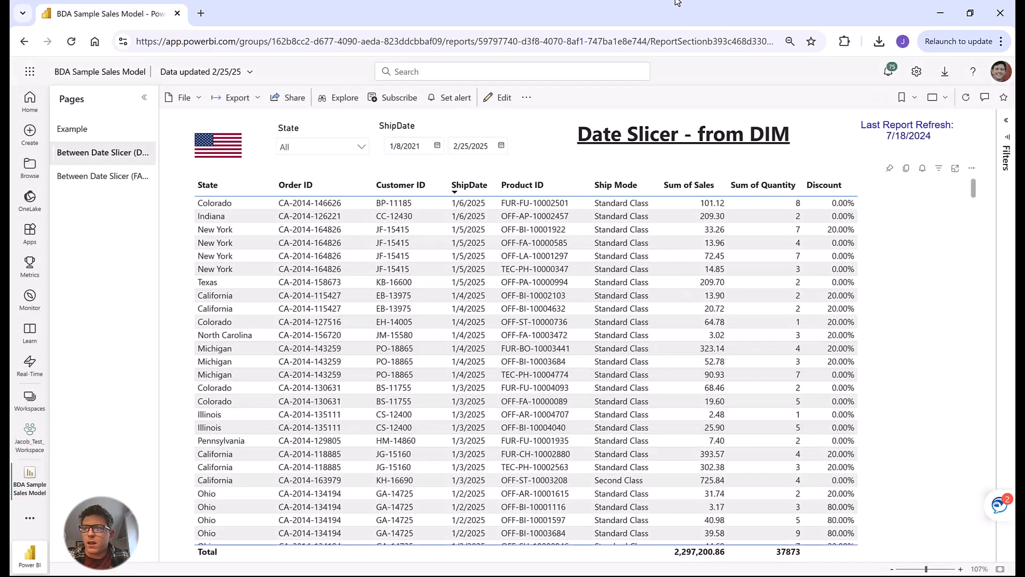
Step: Switch to the live-connected BDA Sample Sales Model (3) report in Power BI Desktop and examine its model view
key("alt+Tab")
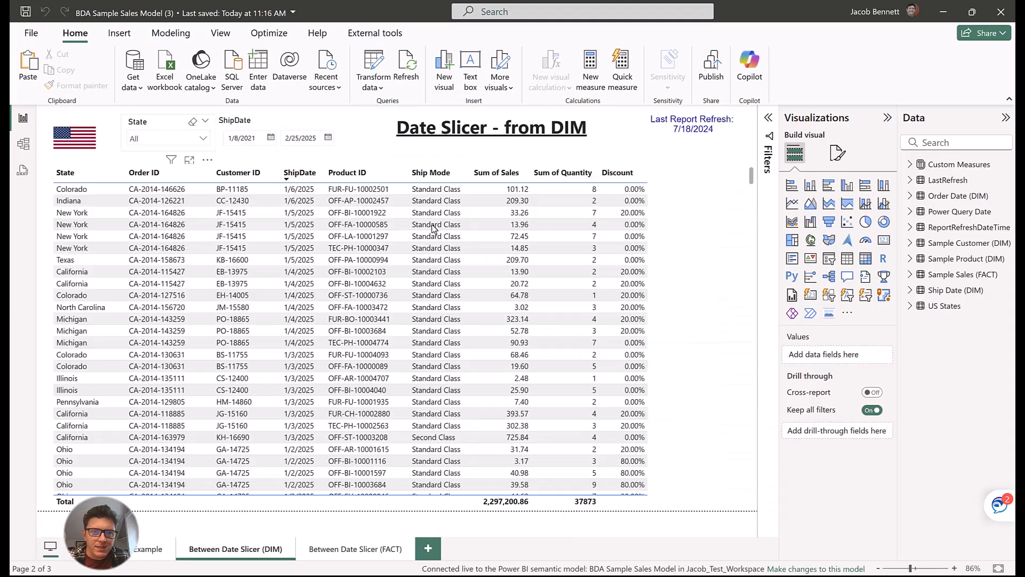
left_click(23, 144)
mouse_move(321, 236)
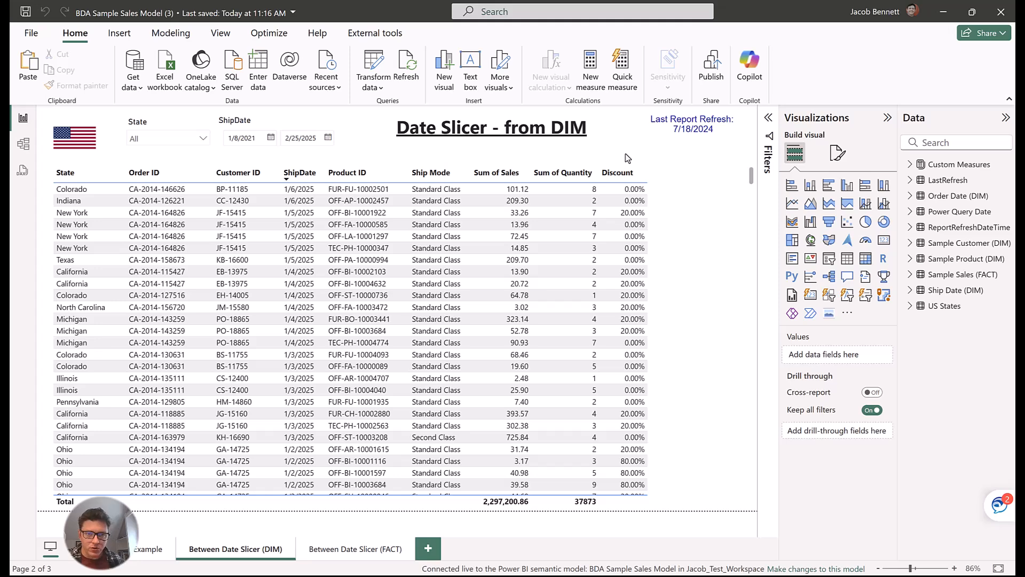
Step: Copy all visuals from the live-connected report's Between Date Slicer (DIM) page onto the blank project's empty page
key("ctrl+a")
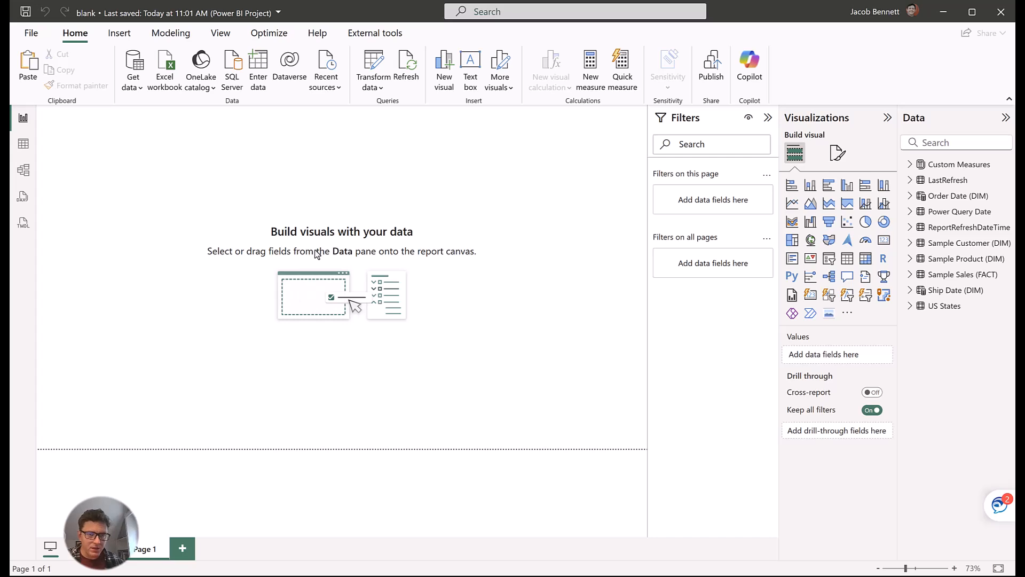
key("ctrl+v")
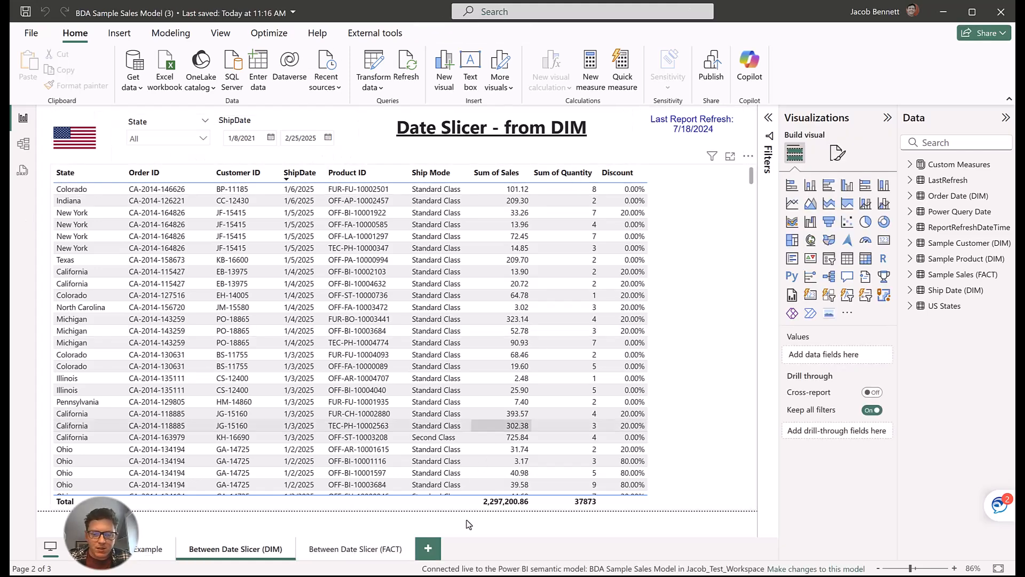
Step: Start saving a copy of the live-connected report and create a Thin Report folder inside Test .bim to .pbix
left_click(32, 36)
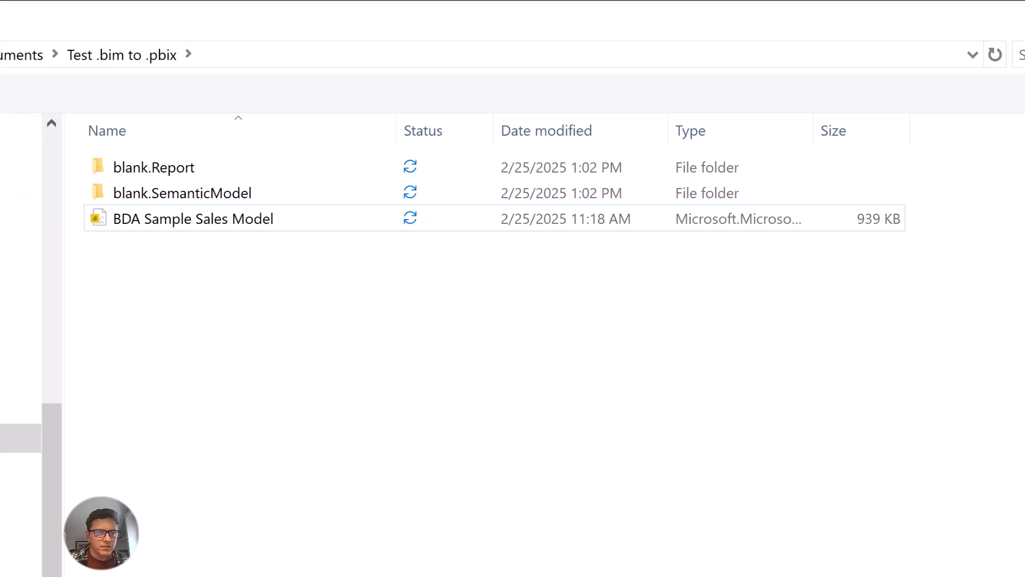
key("ctrl+shift+n")
type("Thi")
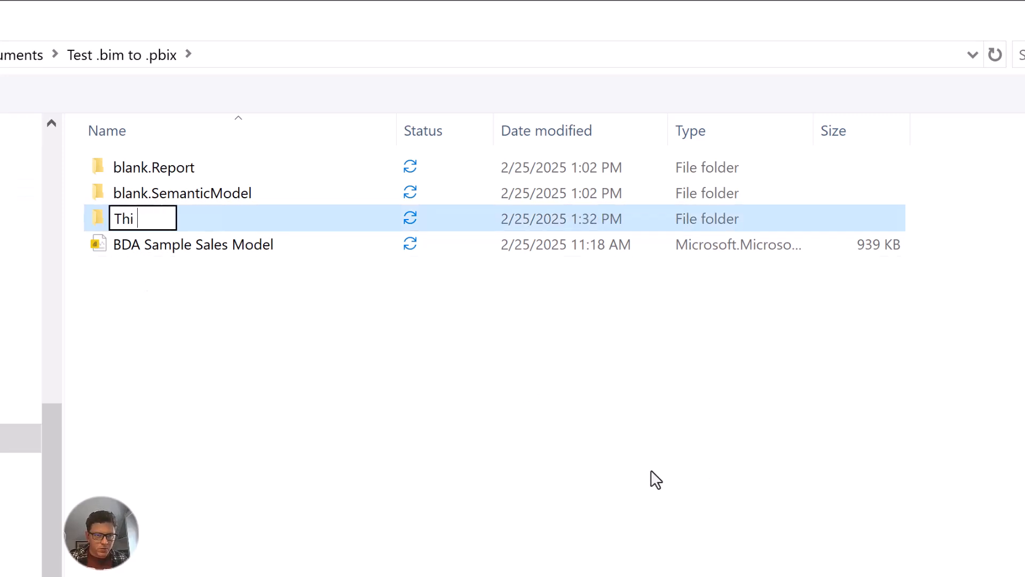
type("n Rep")
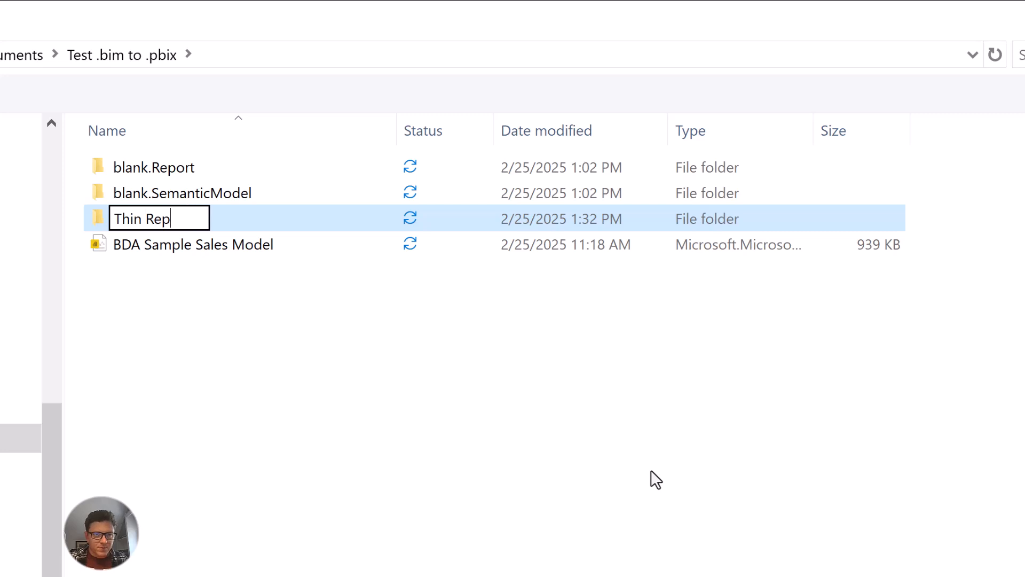
type("ort")
key("Return")
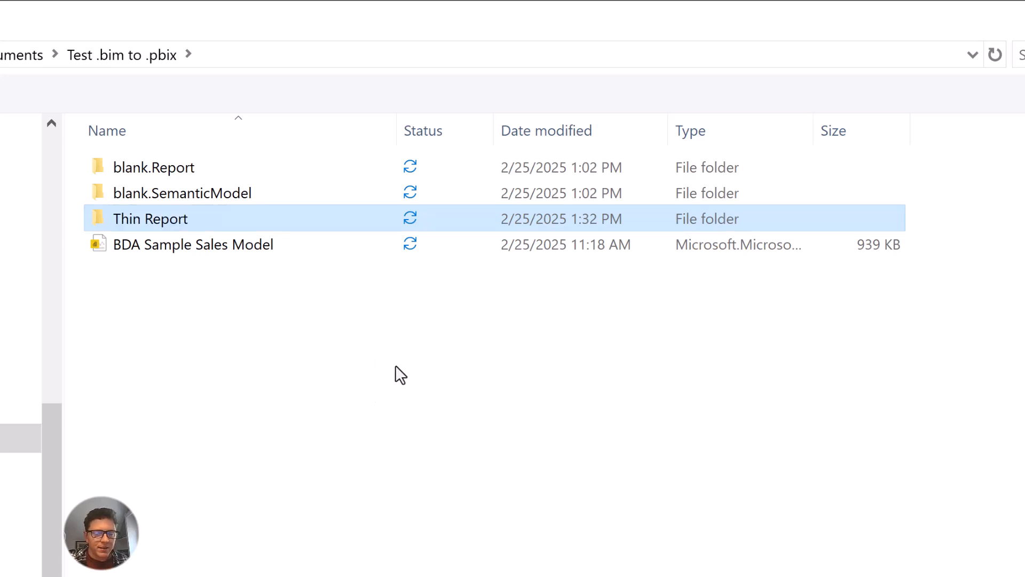
Step: Save the live-connected report in the Thin Report folder as a Power BI project (.pbip) file named Thin Report
double_click(169, 227)
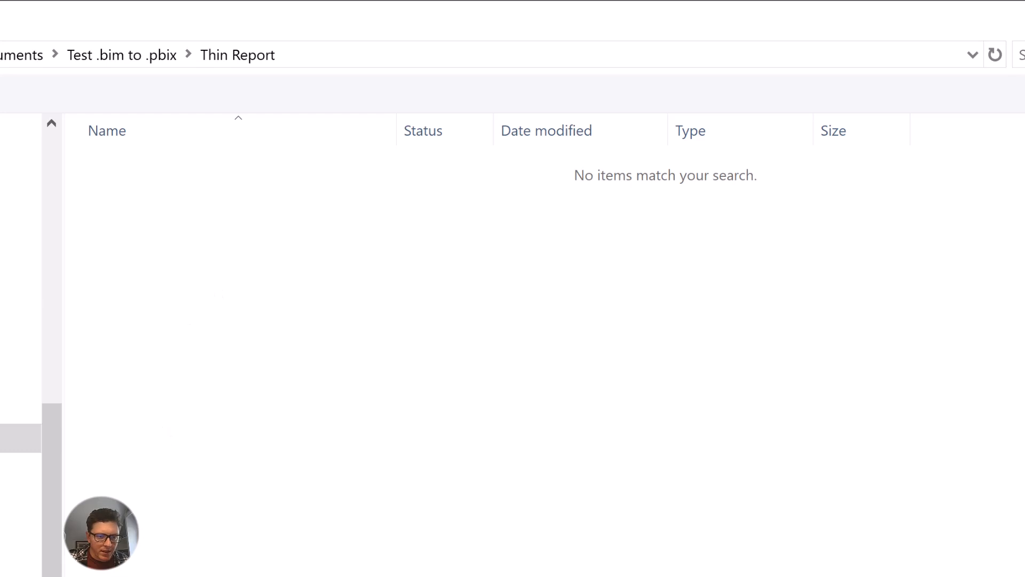
left_click(171, 509)
left_click(169, 559)
left_click(228, 489)
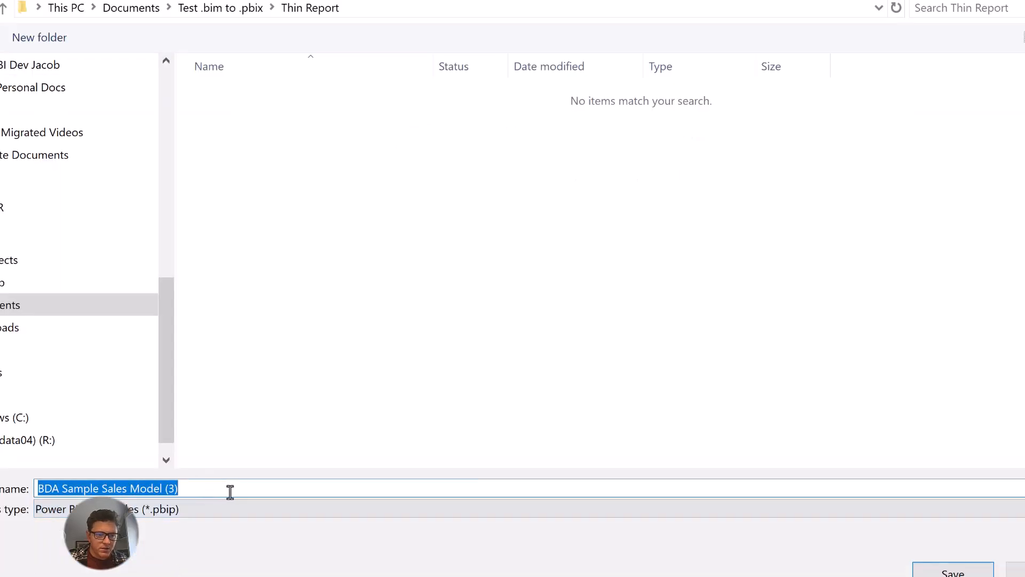
type("Thin Report")
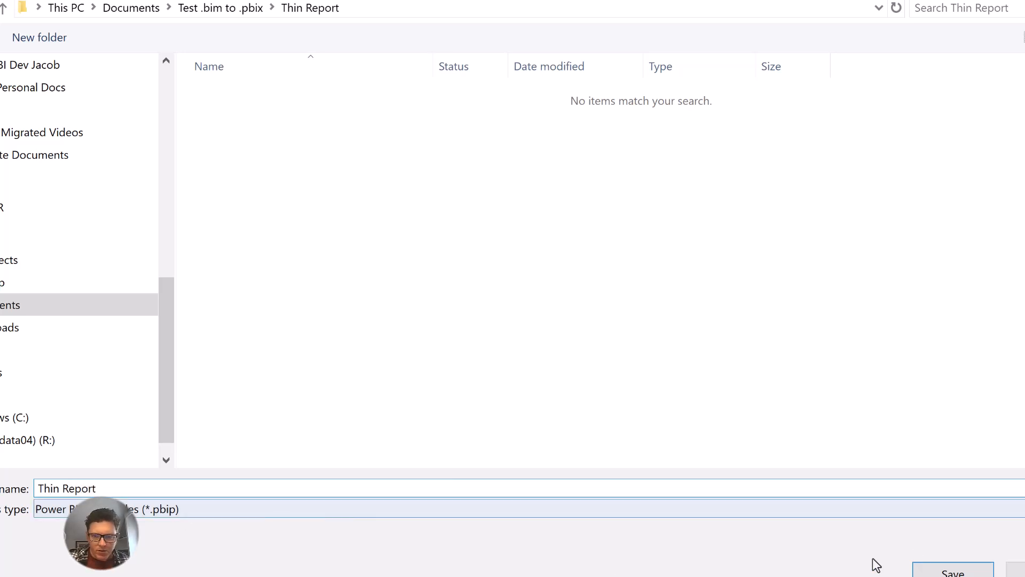
left_click(935, 569)
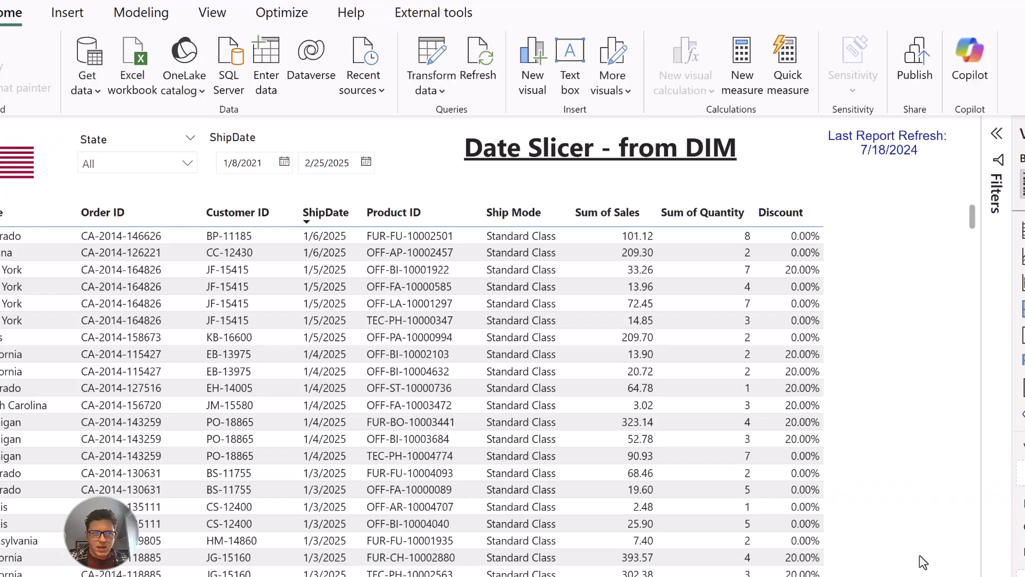
Step: Switch to File Explorer and copy the report JSON file from the Thin Report.Report folder
key("alt+Tab")
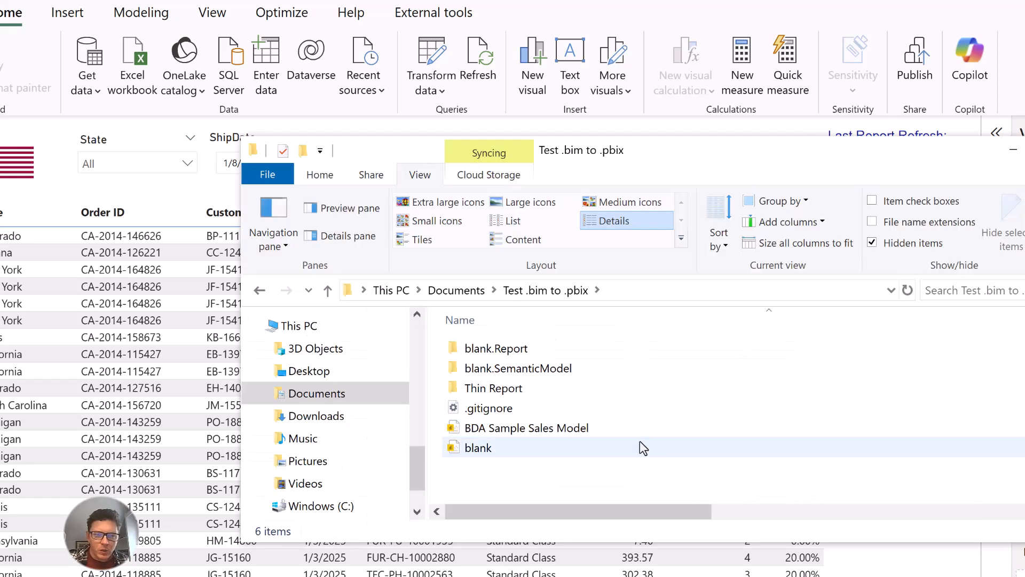
left_click(565, 388)
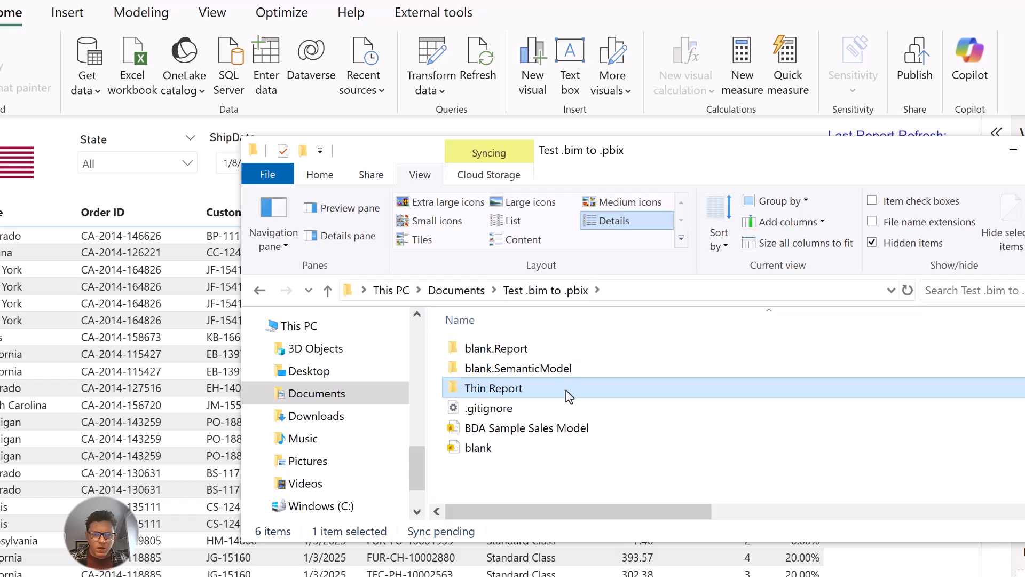
double_click(540, 390)
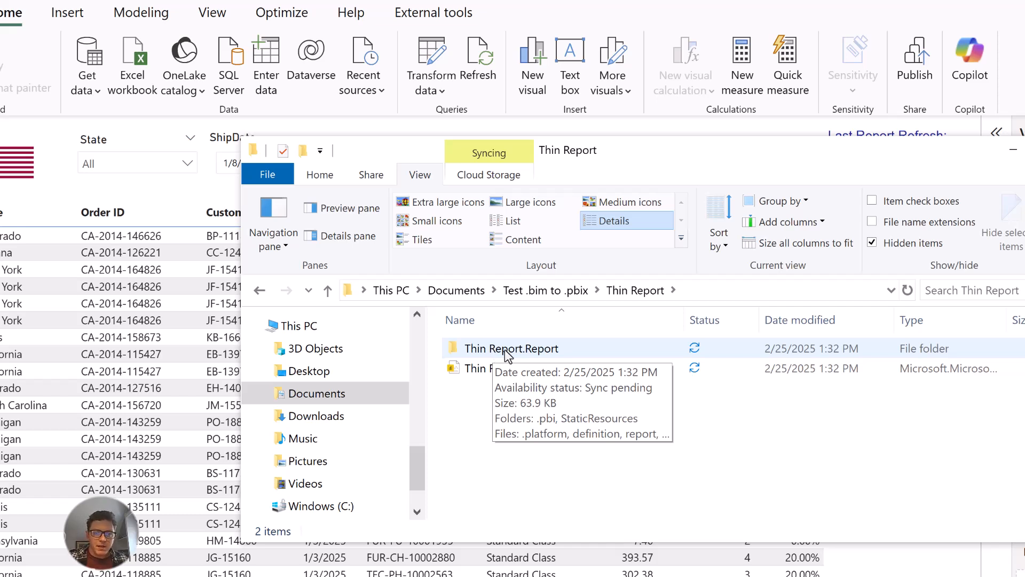
double_click(565, 344)
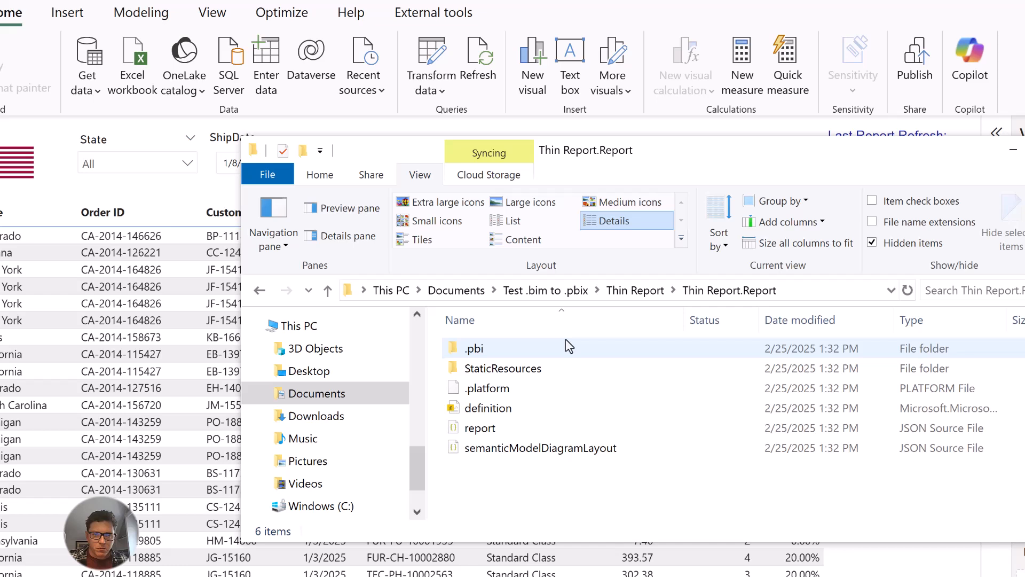
left_click(516, 432)
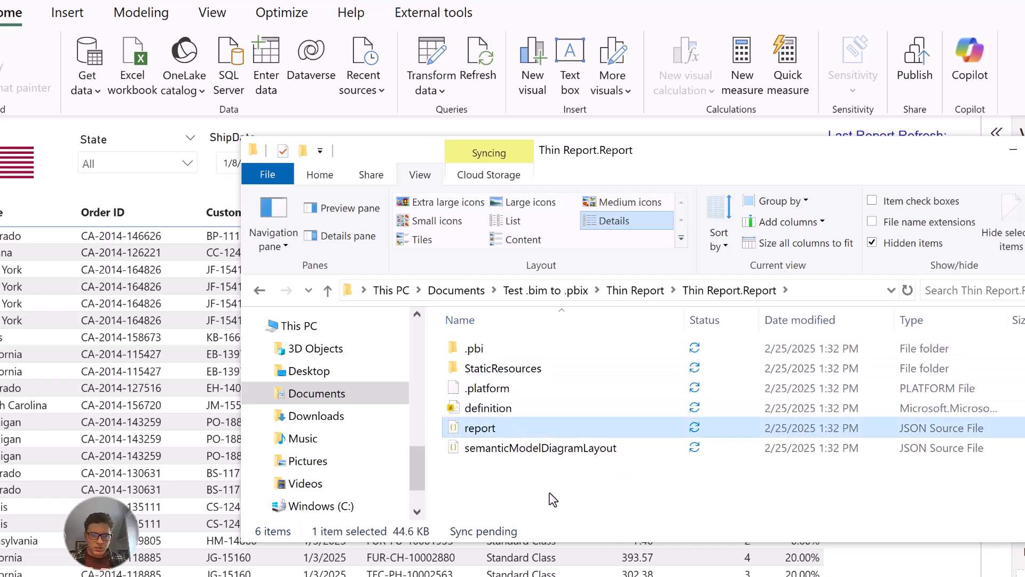
Step: Paste the copied report.json into the blank.Report folder, replacing the existing file, and return to the Test .bim to .pbix folder
left_click(553, 293)
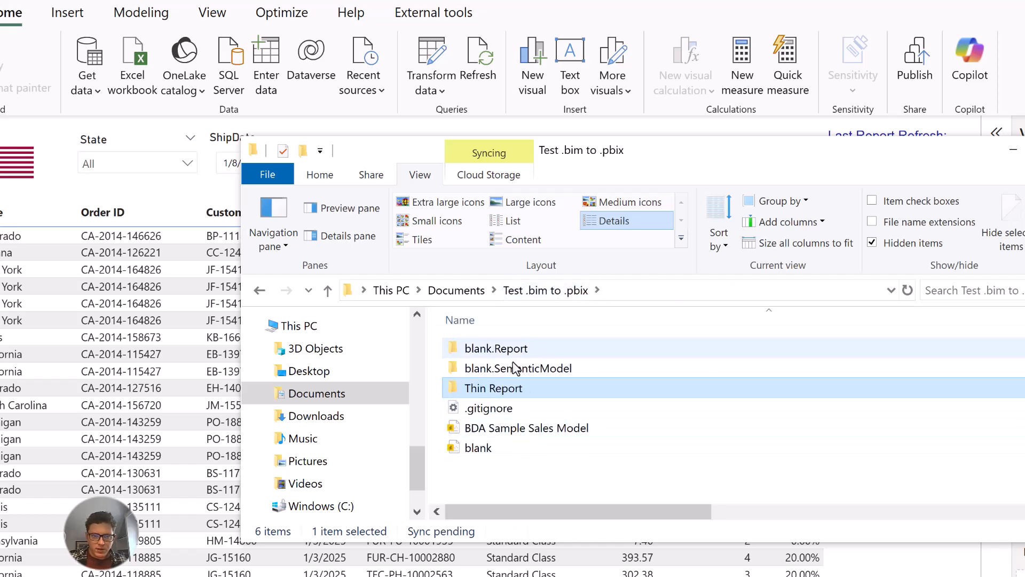
double_click(496, 349)
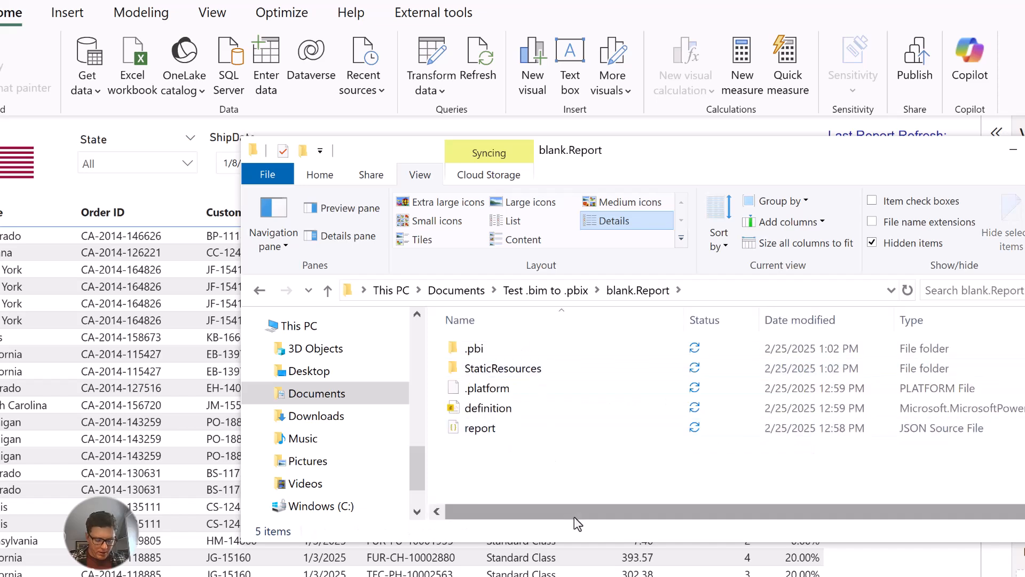
key("ctrl+v")
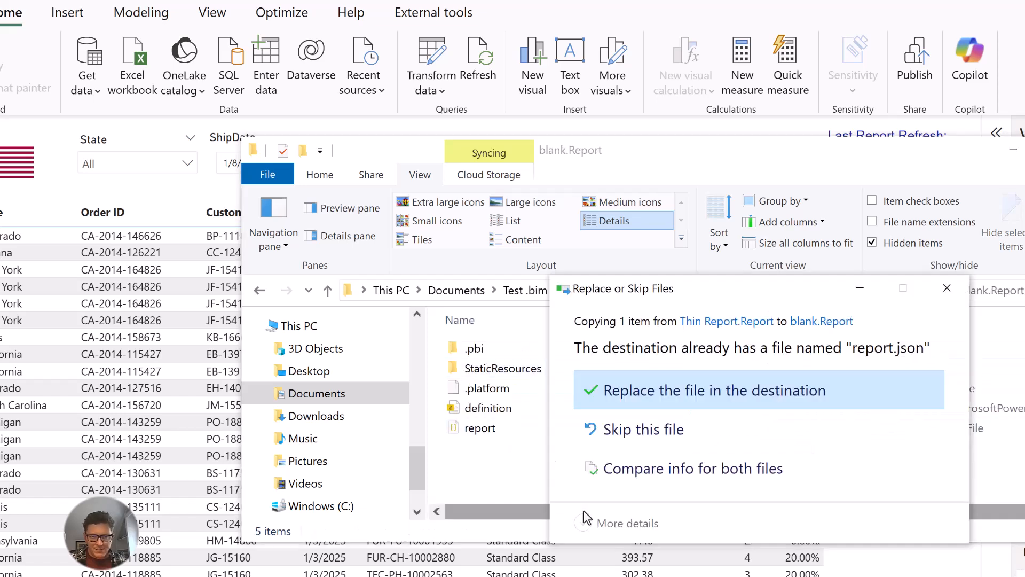
left_click(674, 378)
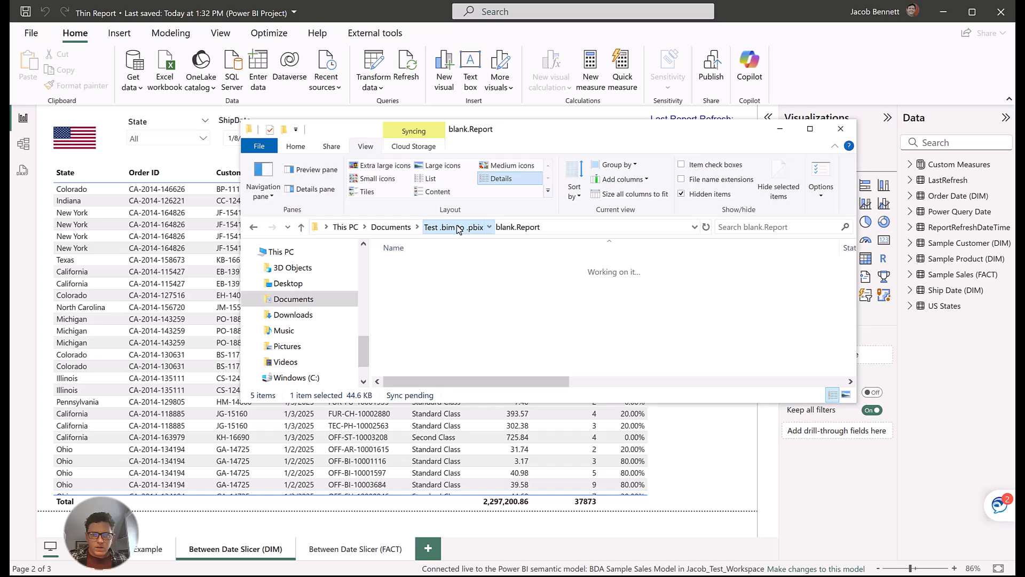
left_click(555, 290)
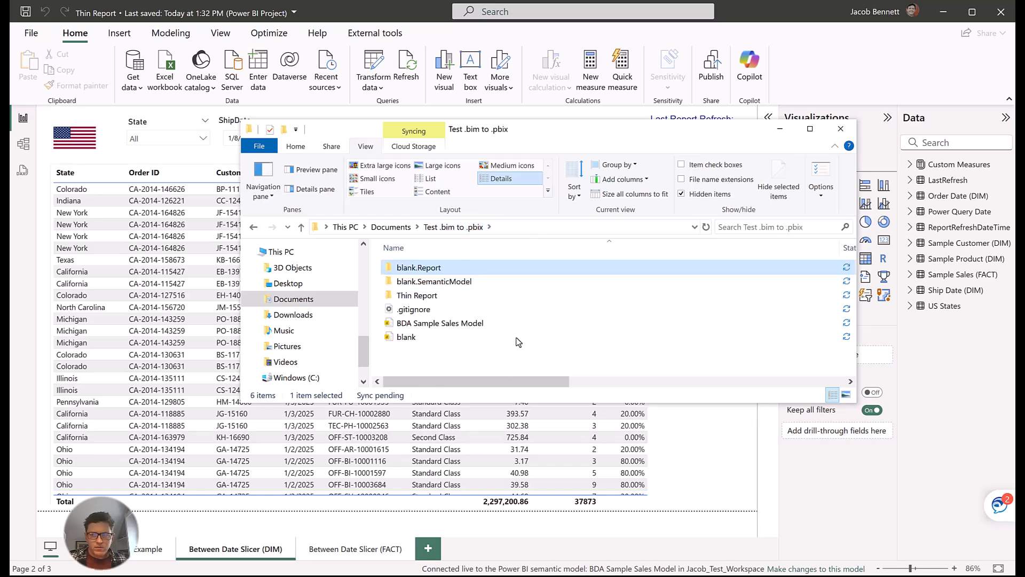
Step: Close the open blank project in Power BI Desktop without saving its changes
left_click(677, 1)
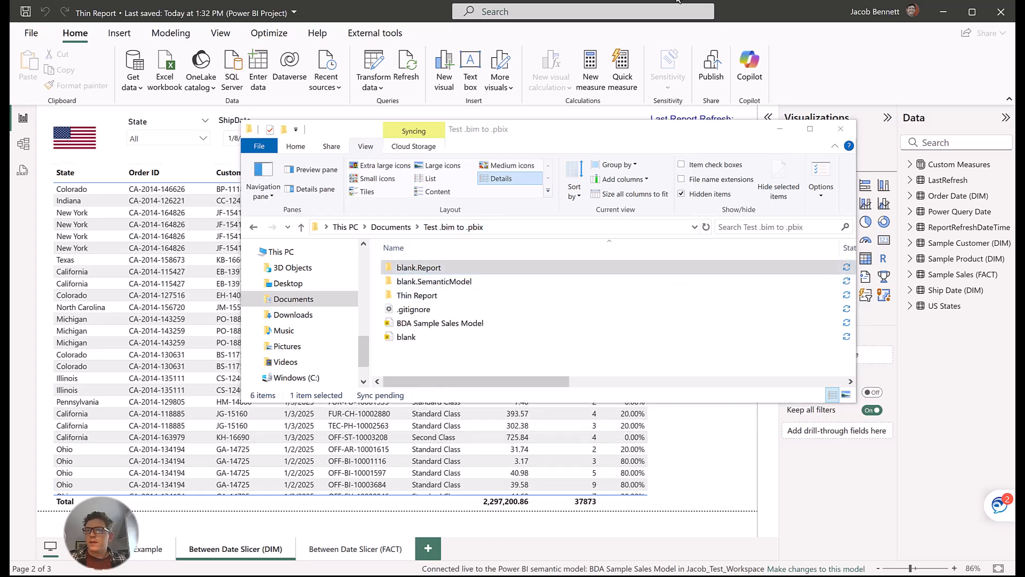
key("alt+Tab")
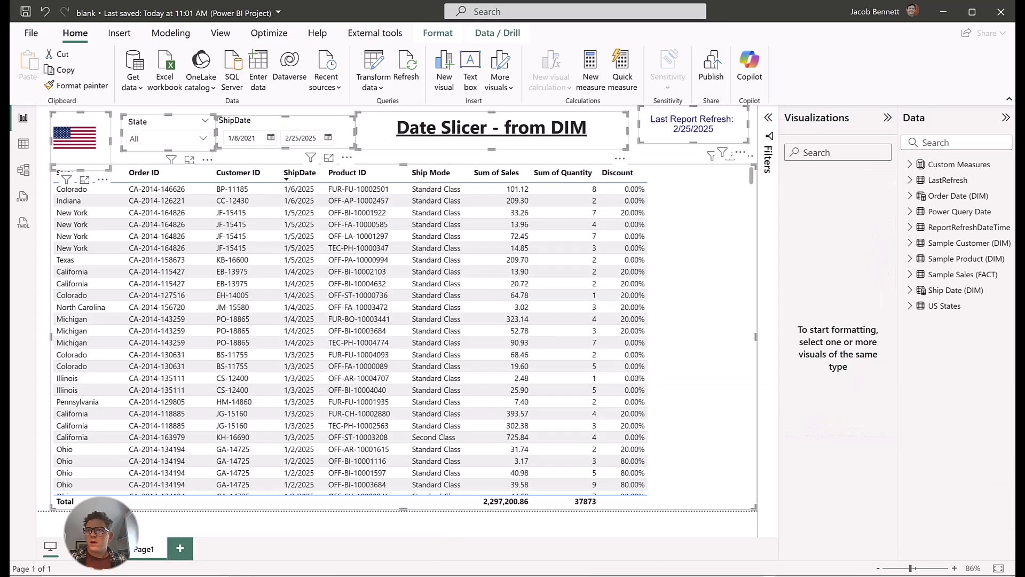
key("alt+F4")
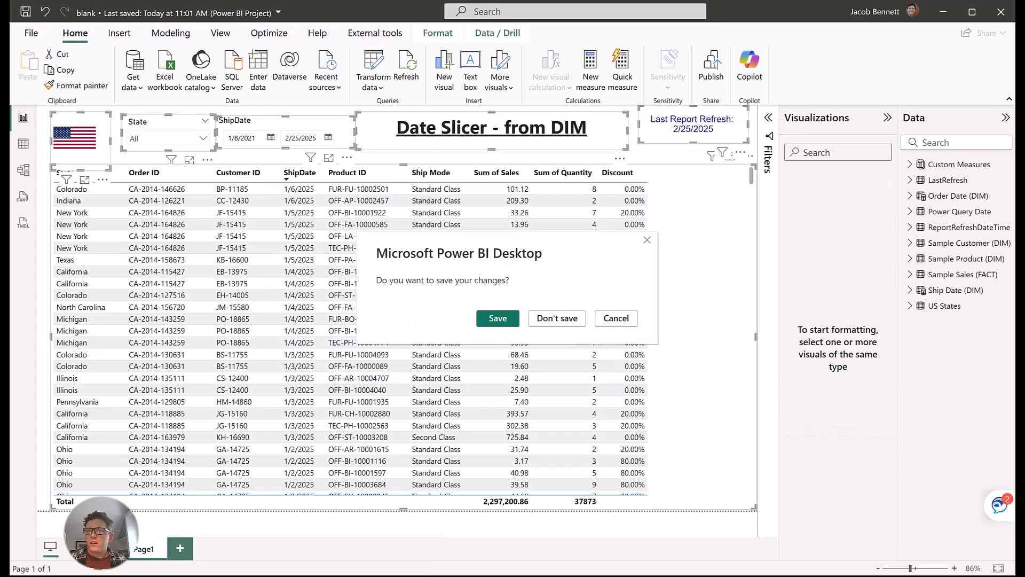
left_click(556, 319)
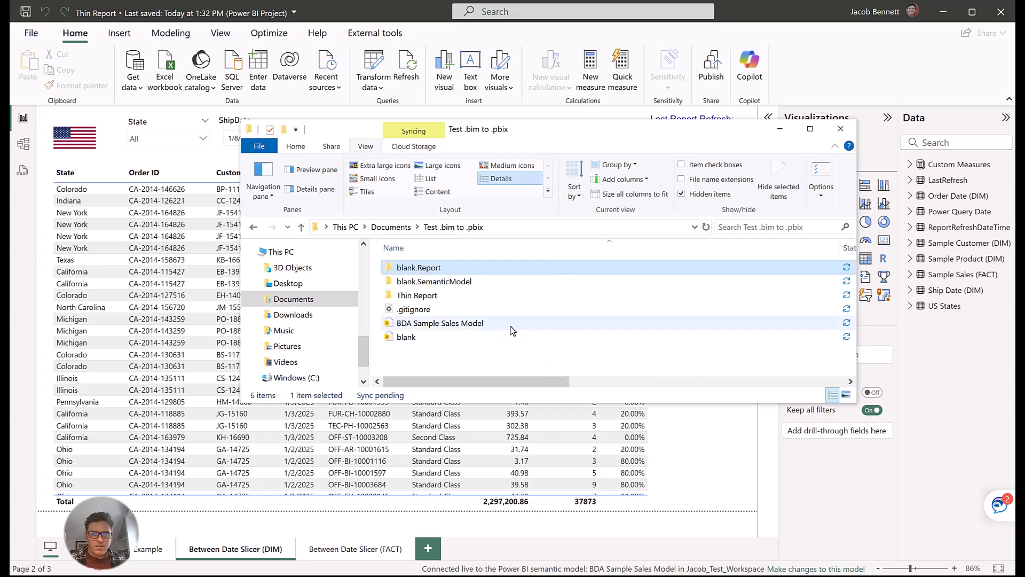
Step: Reopen the blank project from the folder and check its Example and Between Date Slicer (DIM) report pages
left_click(481, 342)
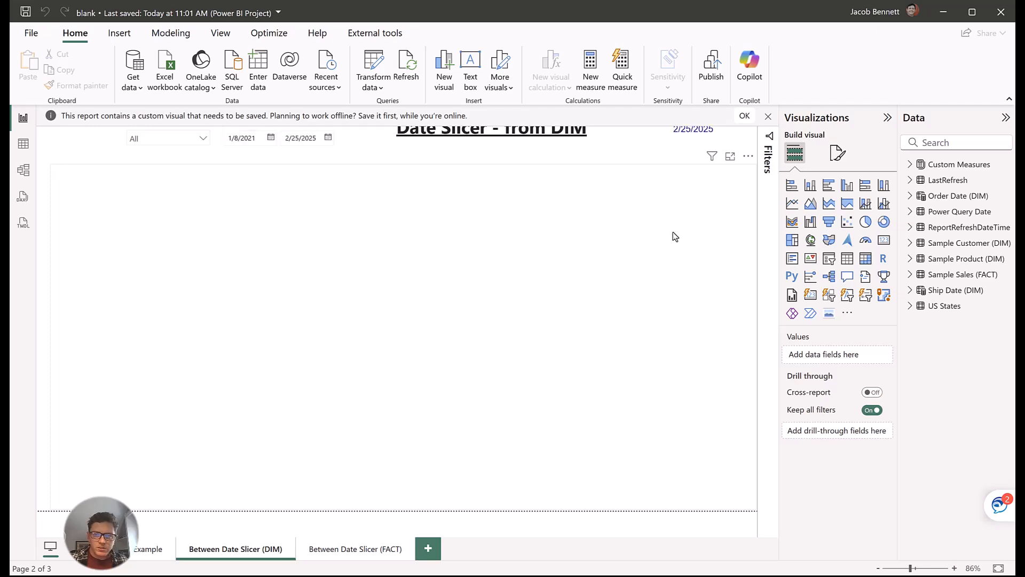
left_click(744, 117)
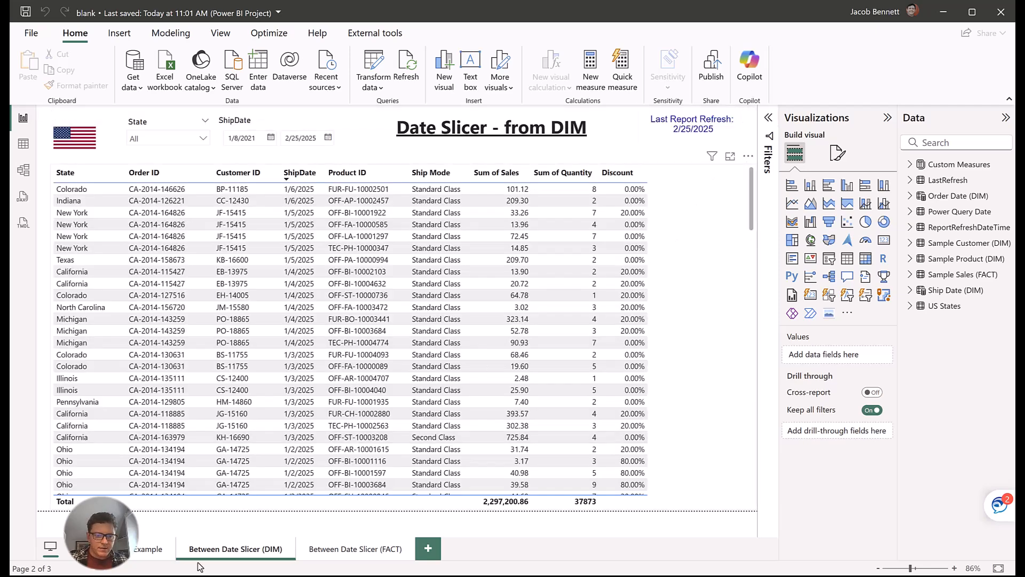
left_click(141, 553)
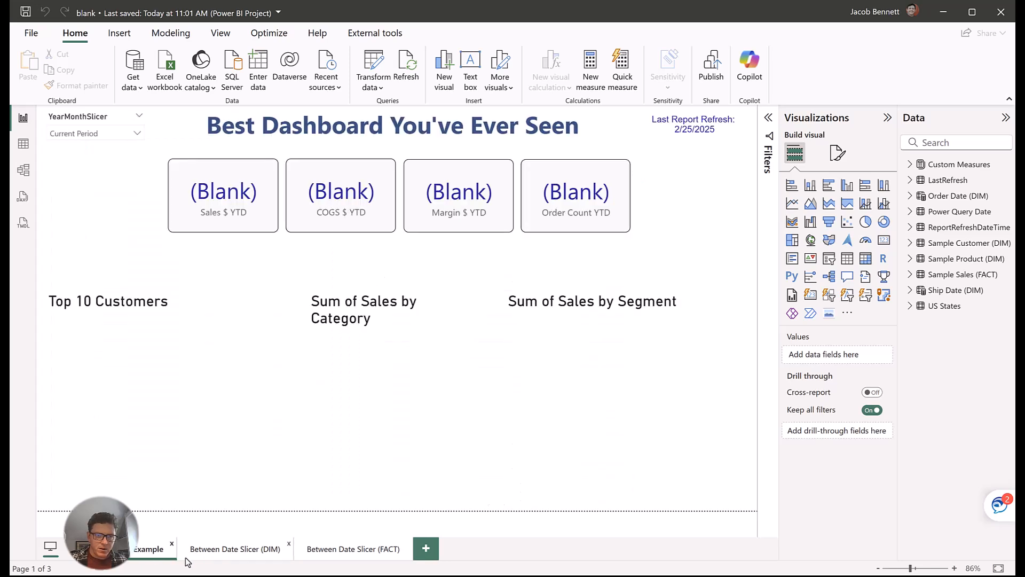
left_click(213, 550)
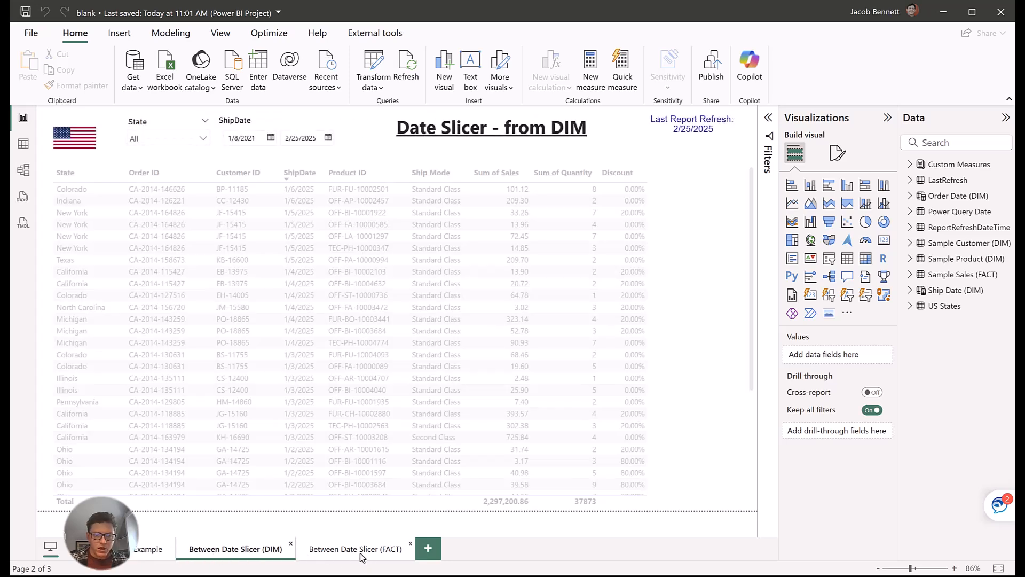
left_click(231, 549)
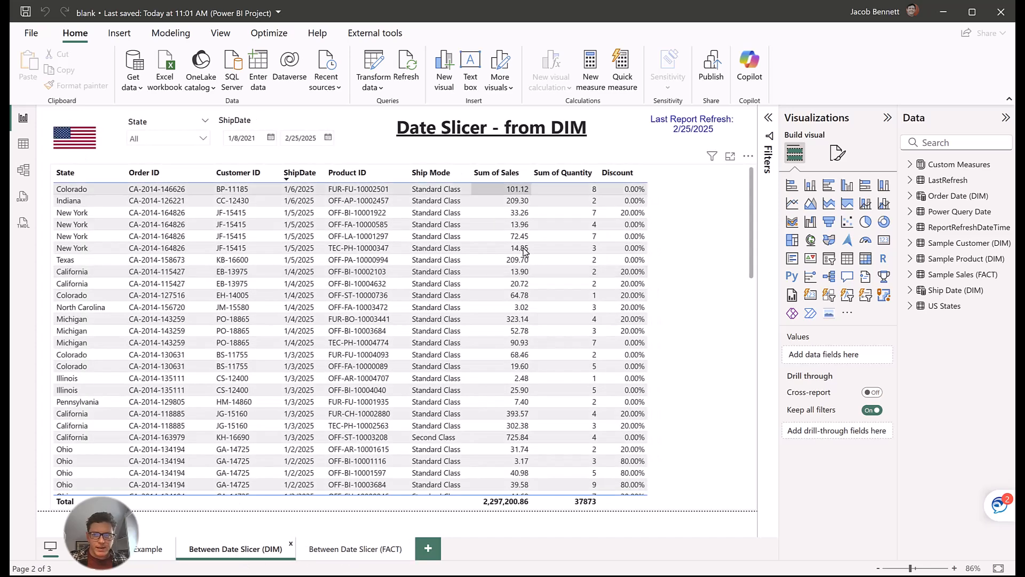